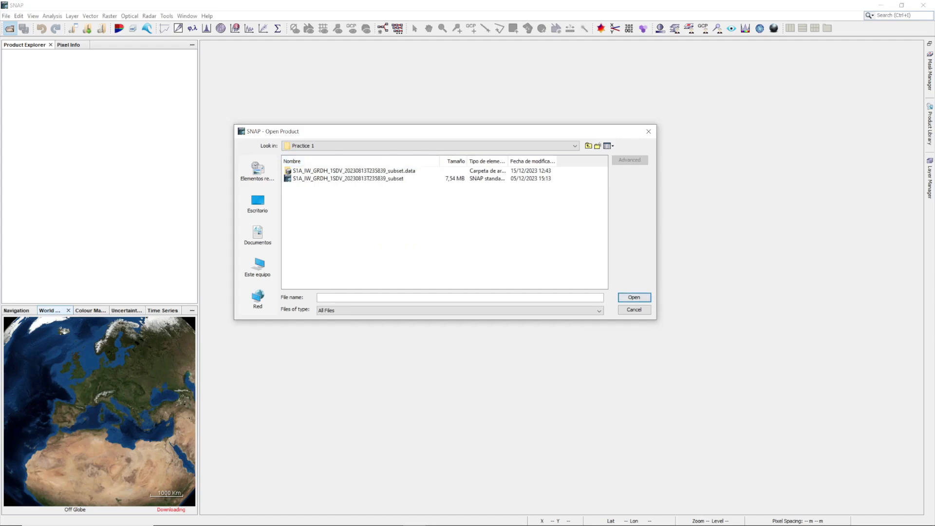
Open the product S1A_IW_GRDH_1SDV_20230813T235839_subset from the Practice 1 folder and expand its contents.
click(348, 179)
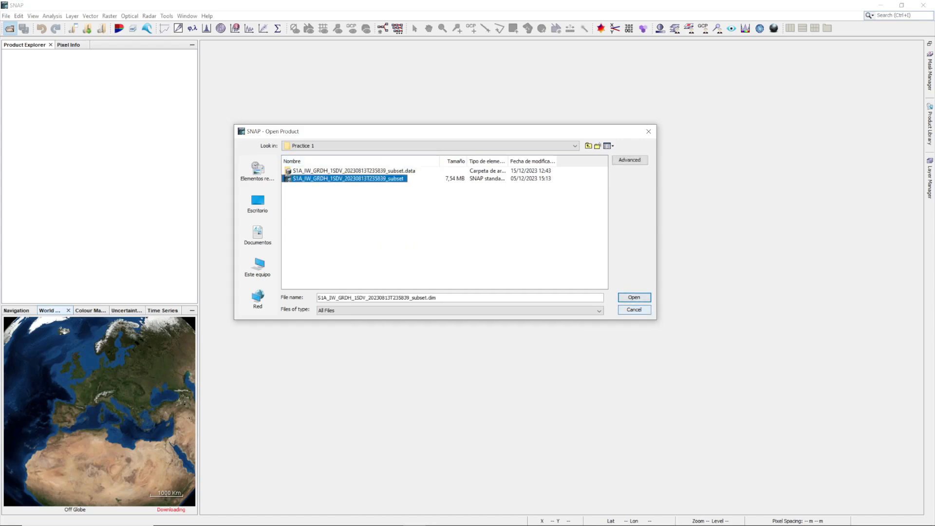
click(634, 297)
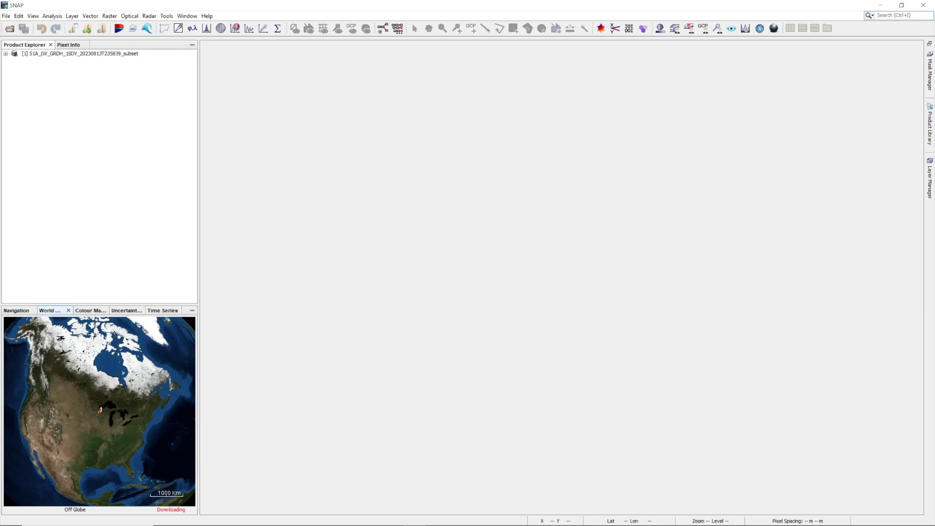
click(6, 54)
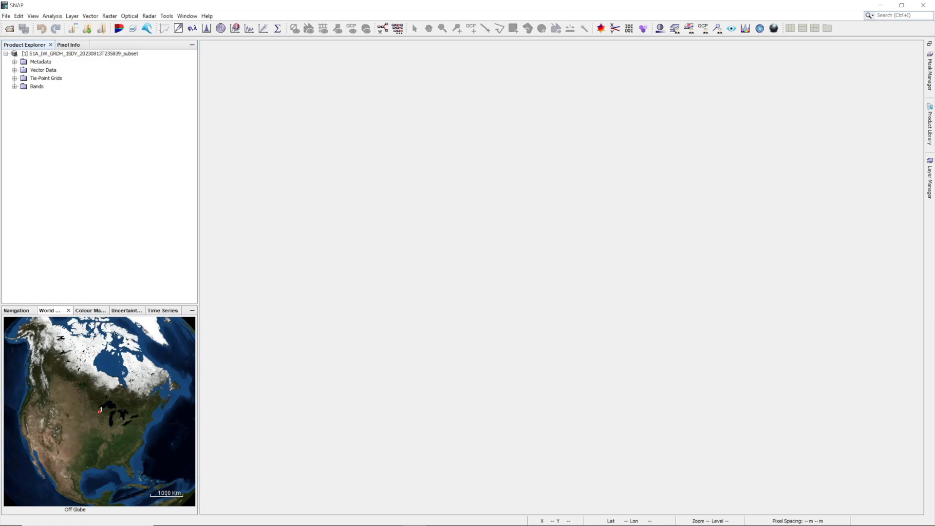
Review the product's Abstracted_Metadata and examine its footprint up close on the world map.
click(15, 61)
double_click(63, 70)
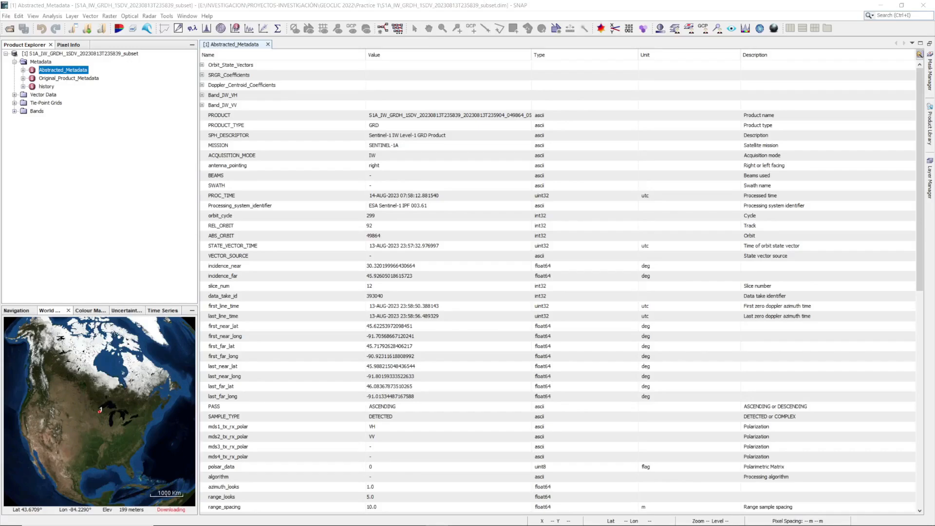
scroll(99, 408, up, 4)
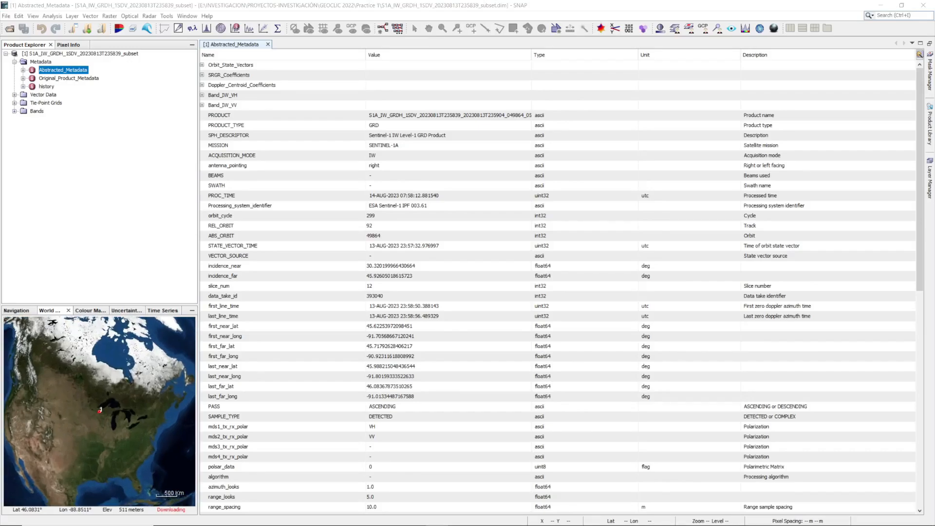
scroll(99, 410, up, 5)
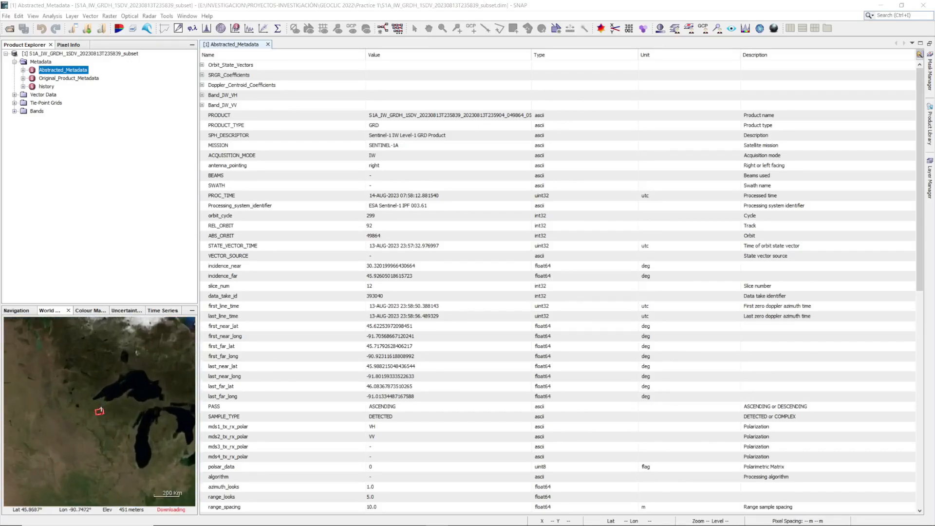
scroll(99, 411, up, 4)
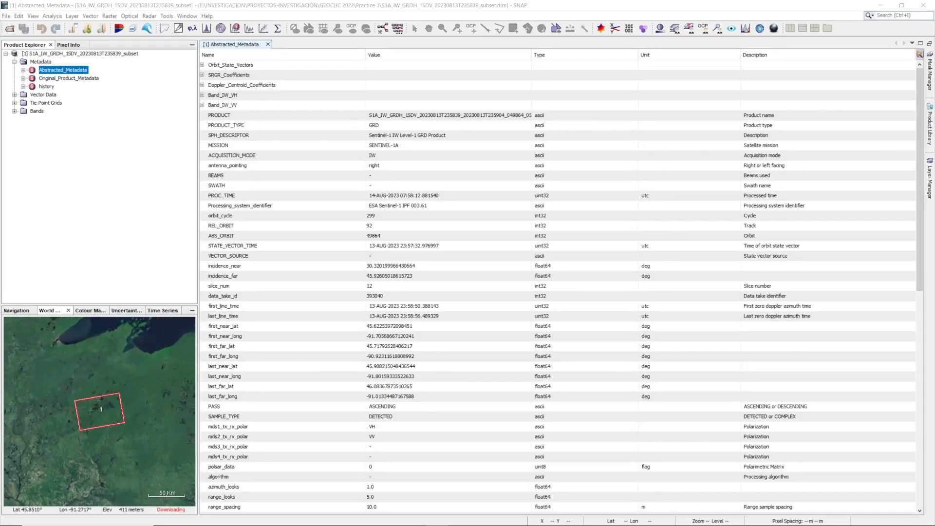
scroll(99, 410, up, 2)
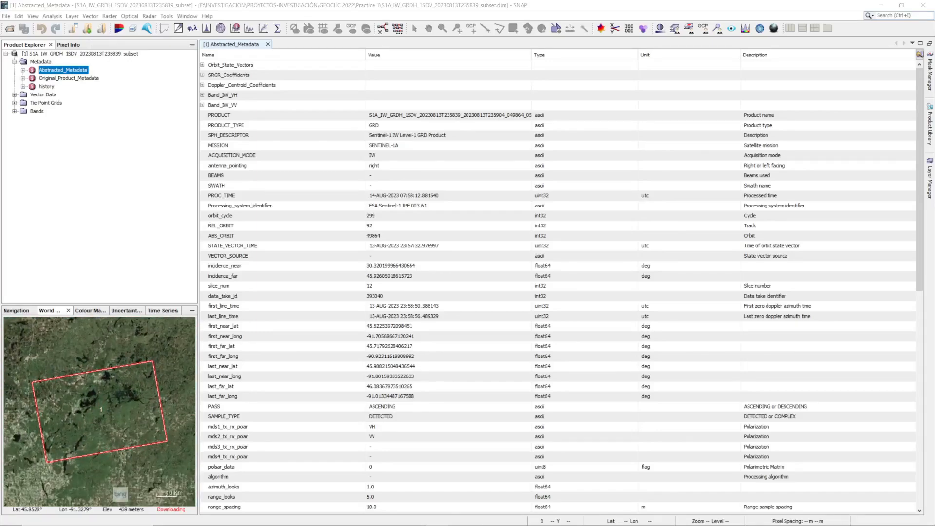
scroll(100, 410, down, 2)
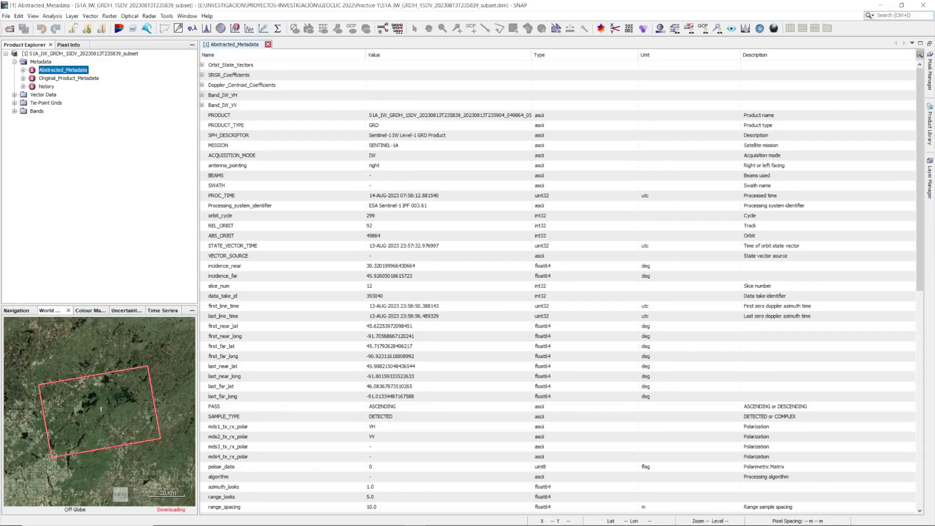
click(267, 44)
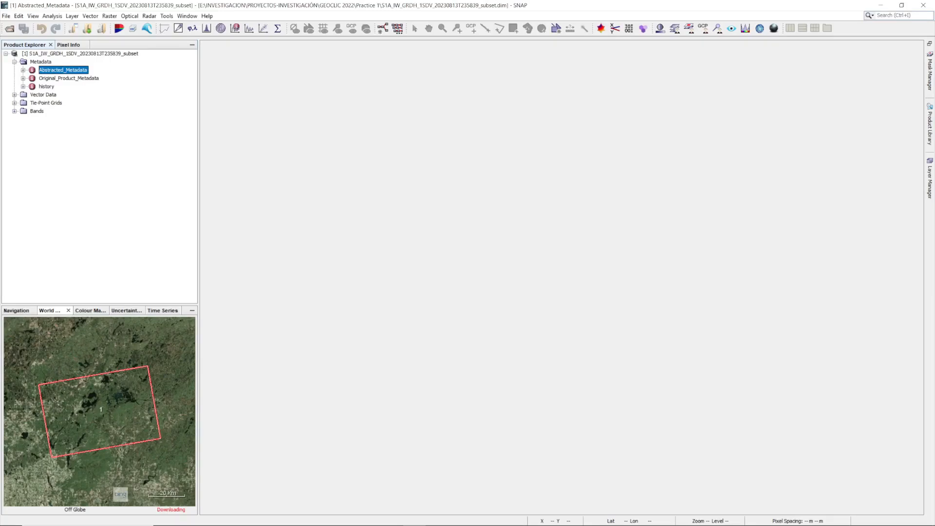
Display the Intensity_VH and Intensity_VV bands side by side and compare the lake areas in both images.
click(14, 111)
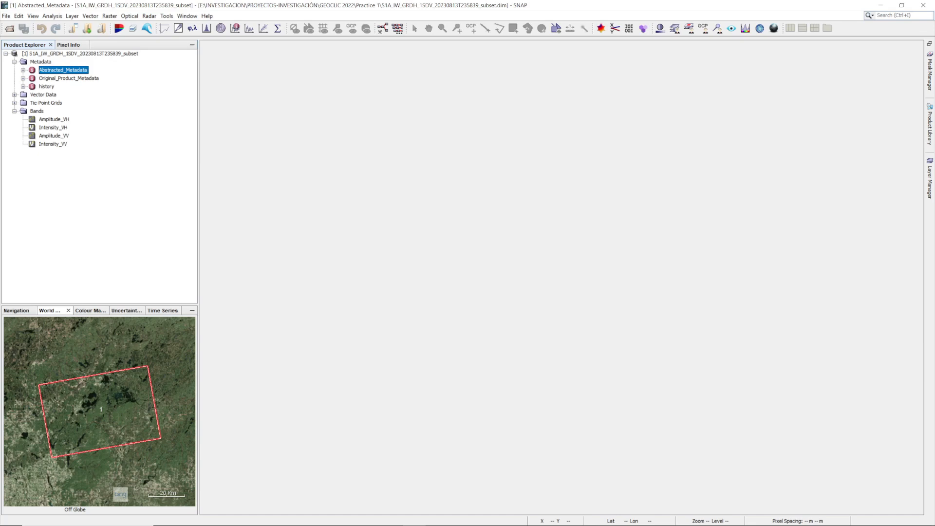
double_click(53, 128)
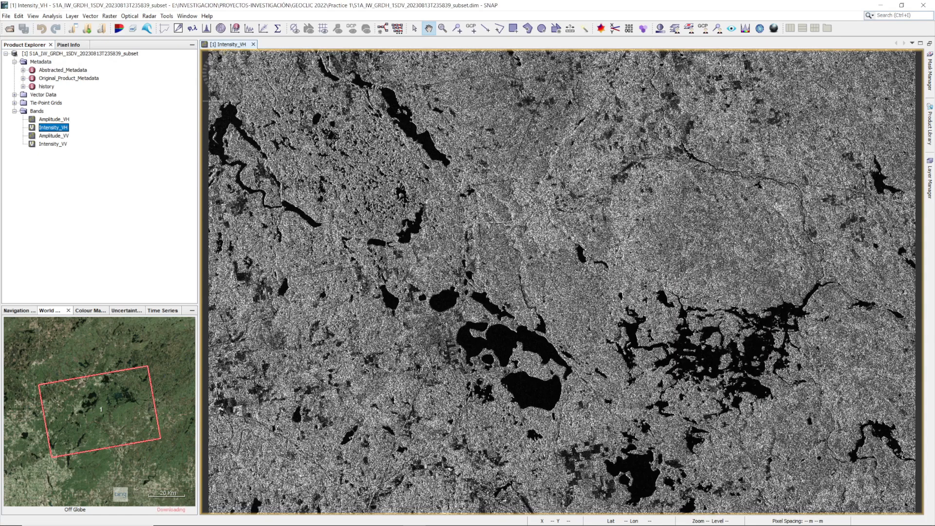
double_click(53, 144)
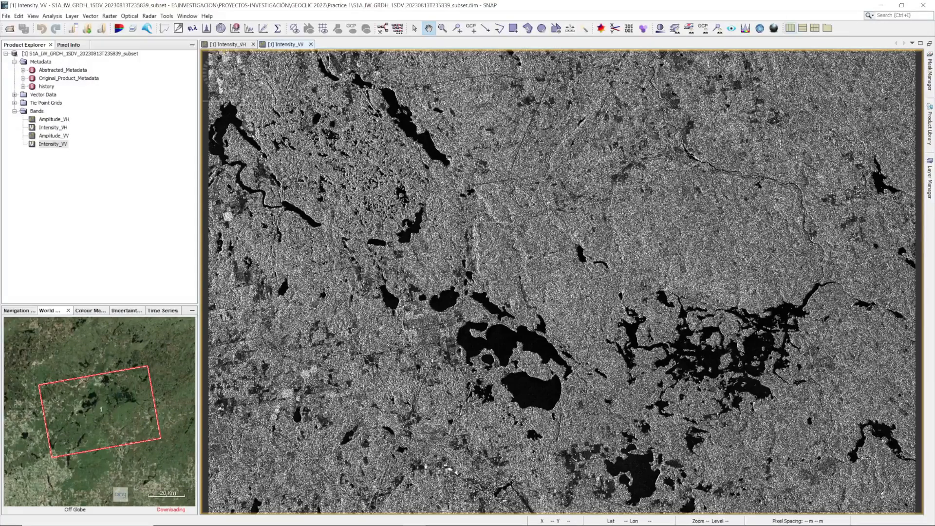
click(790, 28)
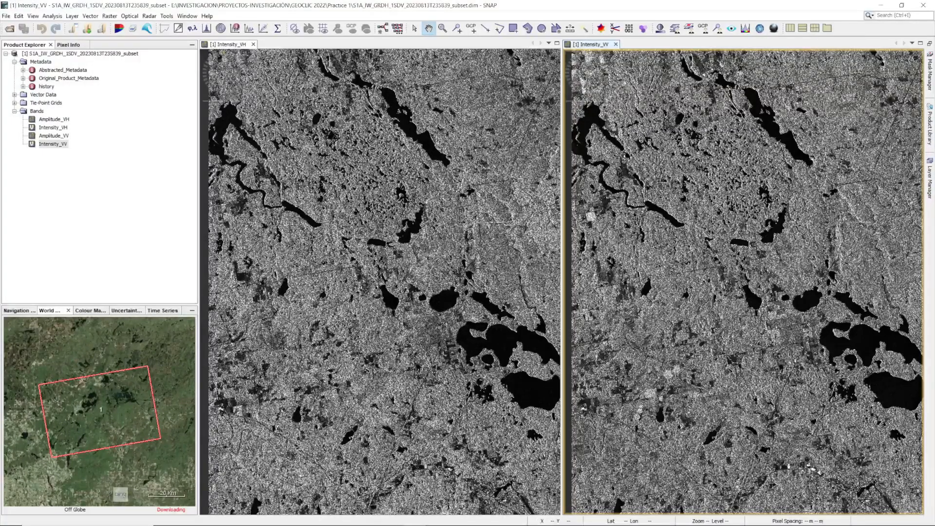
drag(473, 277, 438, 277)
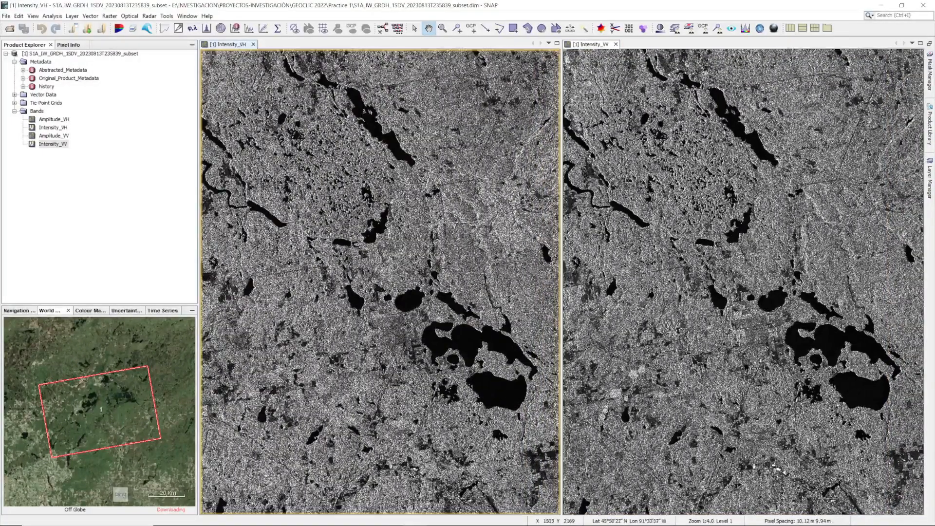
drag(513, 372, 410, 323)
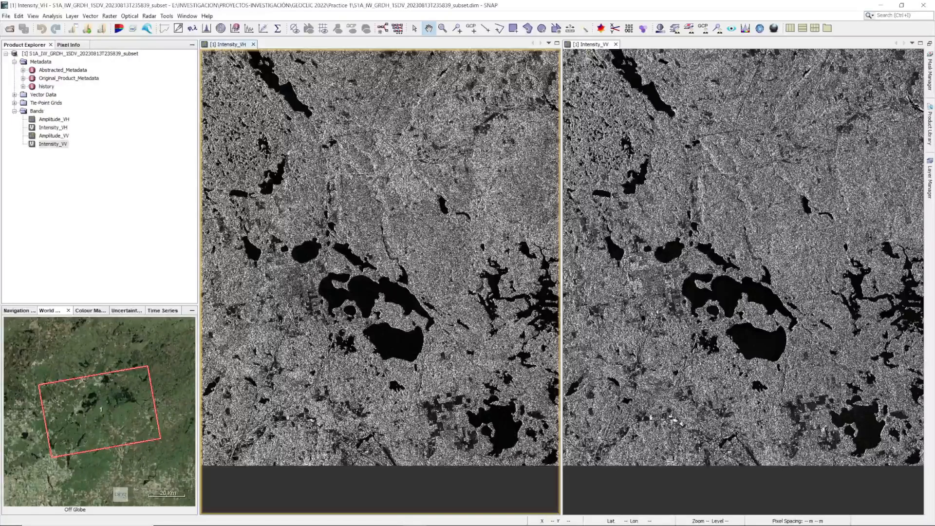
Close the Time Series view and turn on cursor synchronisation across multiple image windows.
click(177, 311)
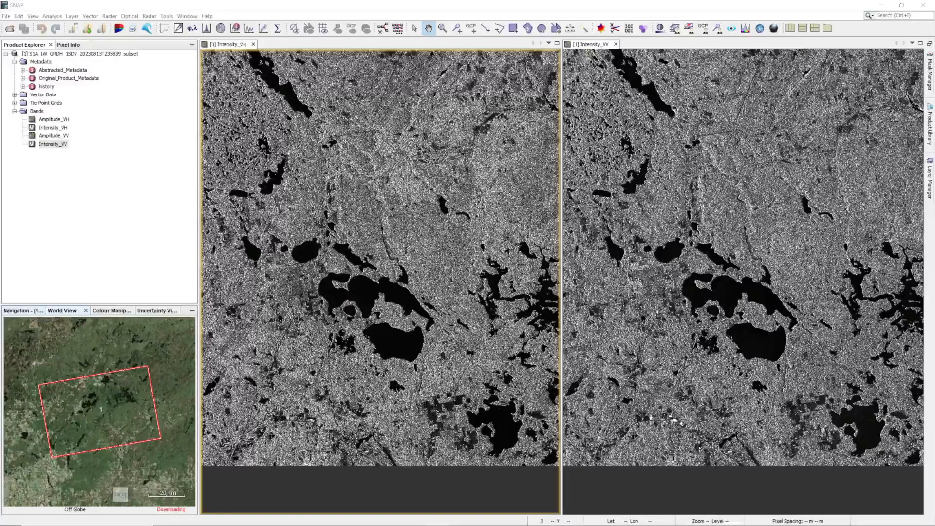
click(23, 310)
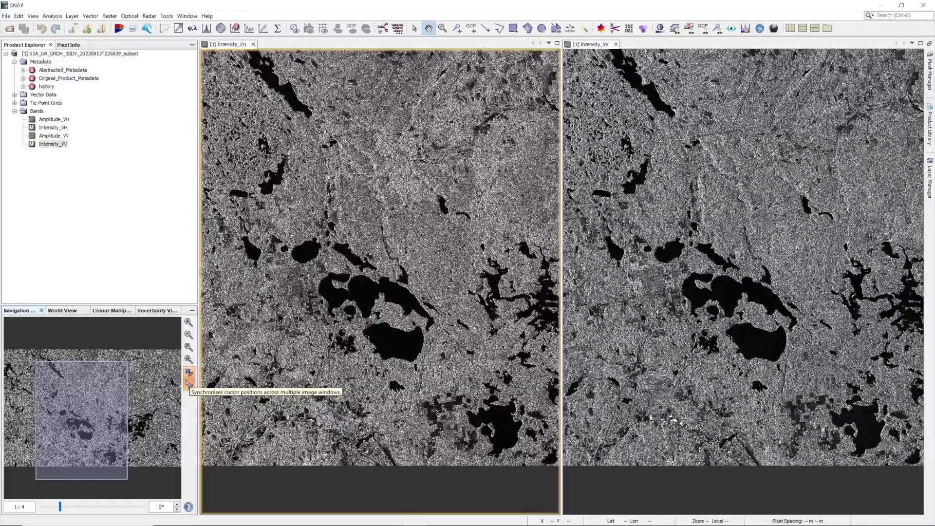
click(189, 385)
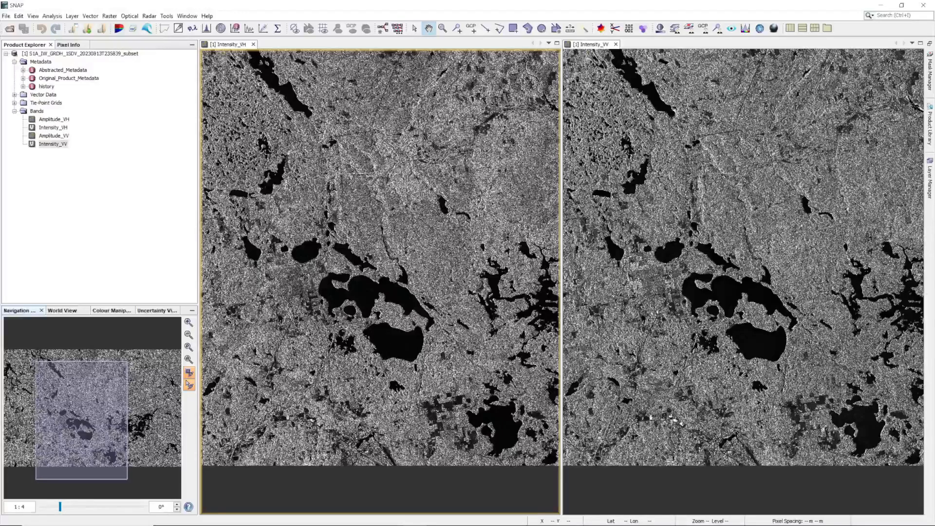
Close both intensity images and calibrate the subset product with sigma0 band output, saved as BEAM-DIMAP under S1A_IW_GRDH_1SDV_20230813T235839_subset_Cal.
click(253, 45)
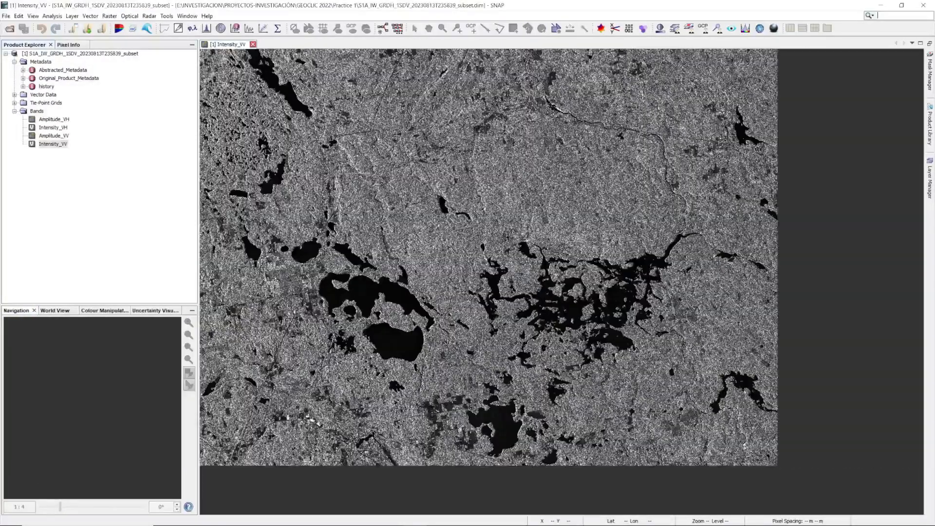
click(254, 44)
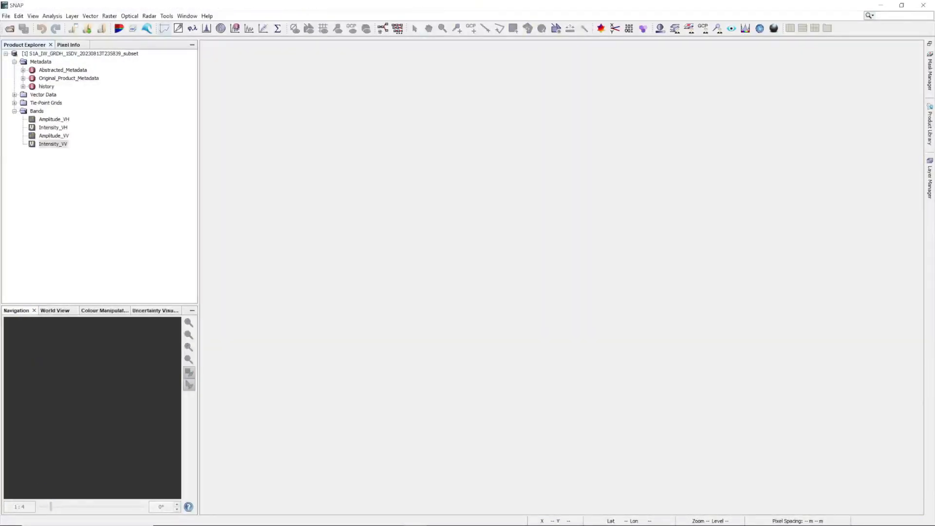
click(149, 16)
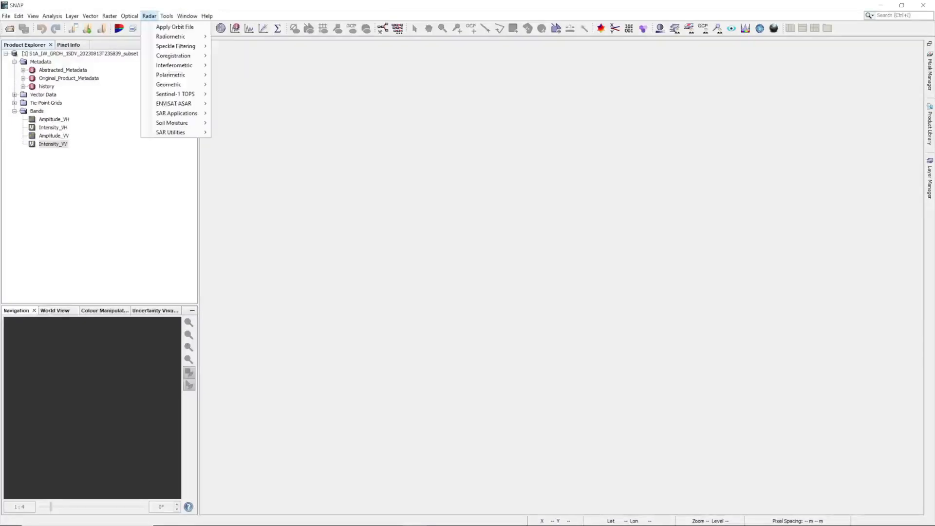
mouse_move(170, 36)
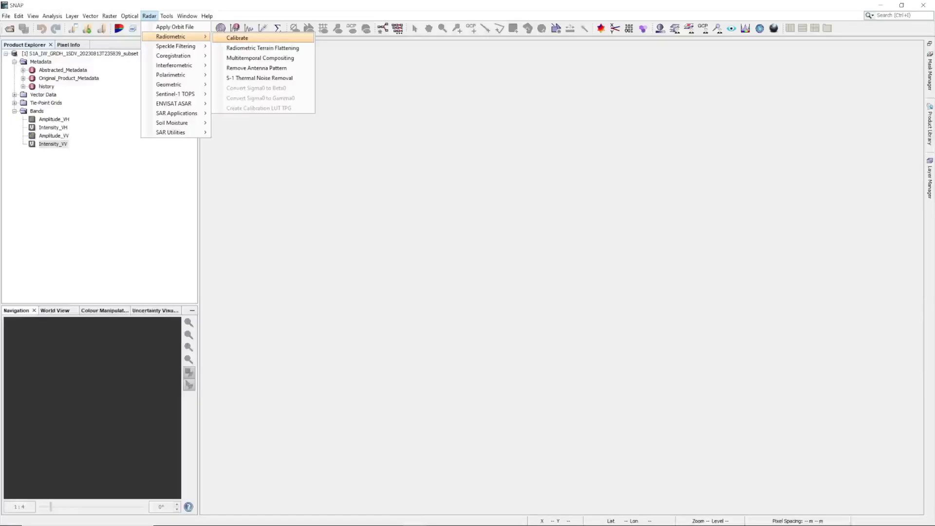
click(237, 38)
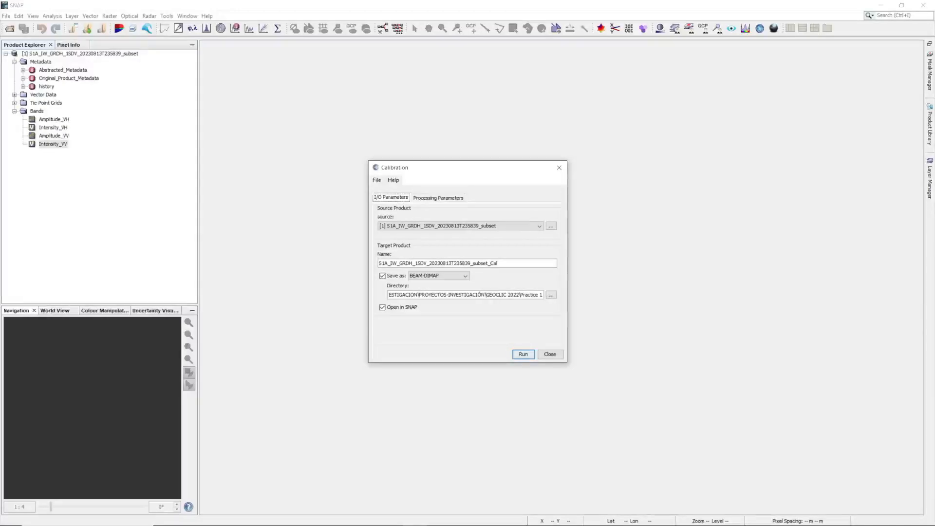
drag(490, 263, 498, 263)
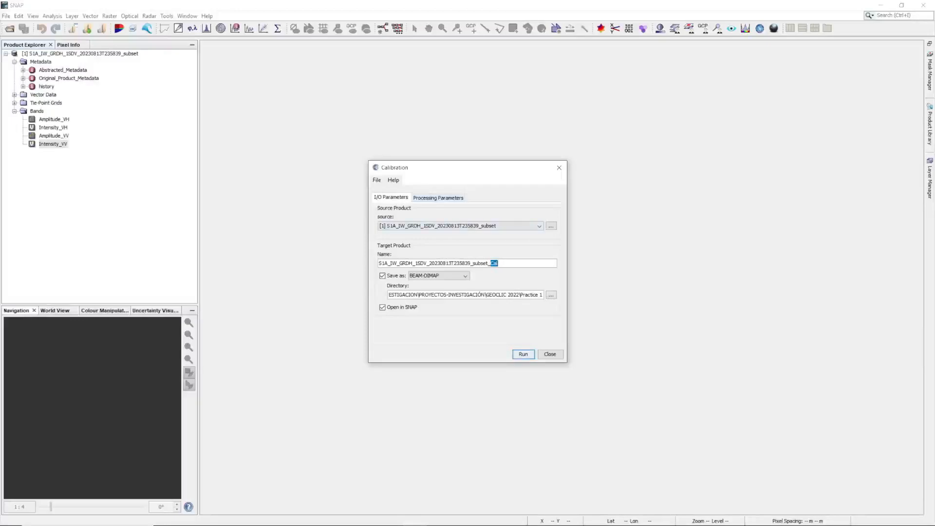
click(438, 198)
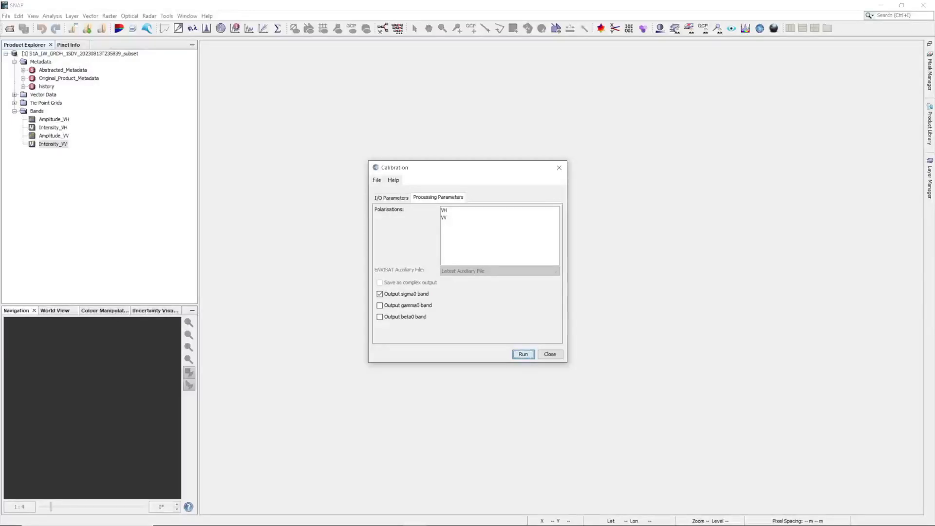
key(Return)
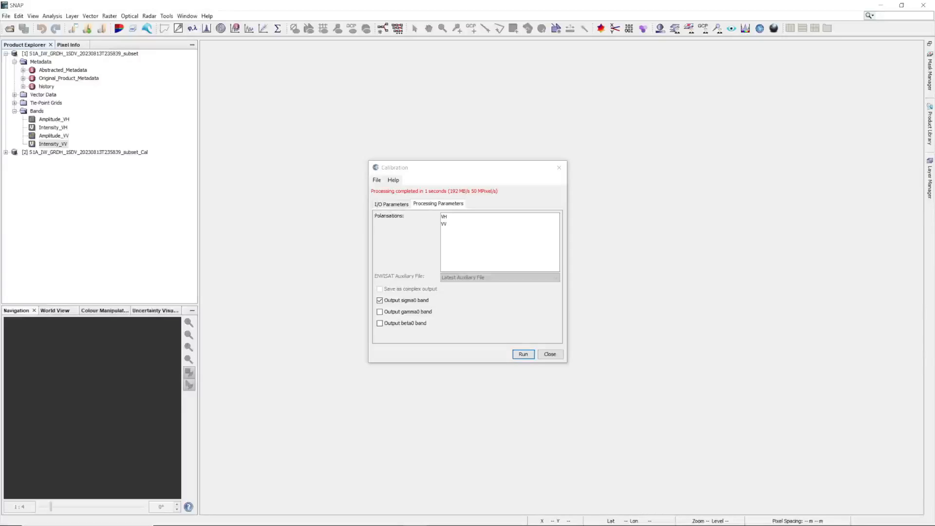
click(550, 354)
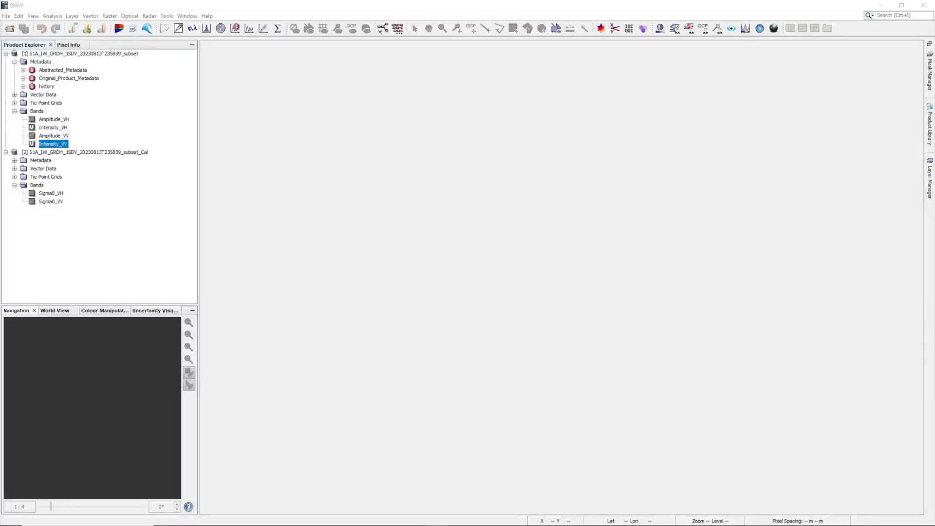
Convert the calibrated product's Sigma0_VH and Sigma0_VV bands from linear to dB as new virtual bands.
right_click(50, 194)
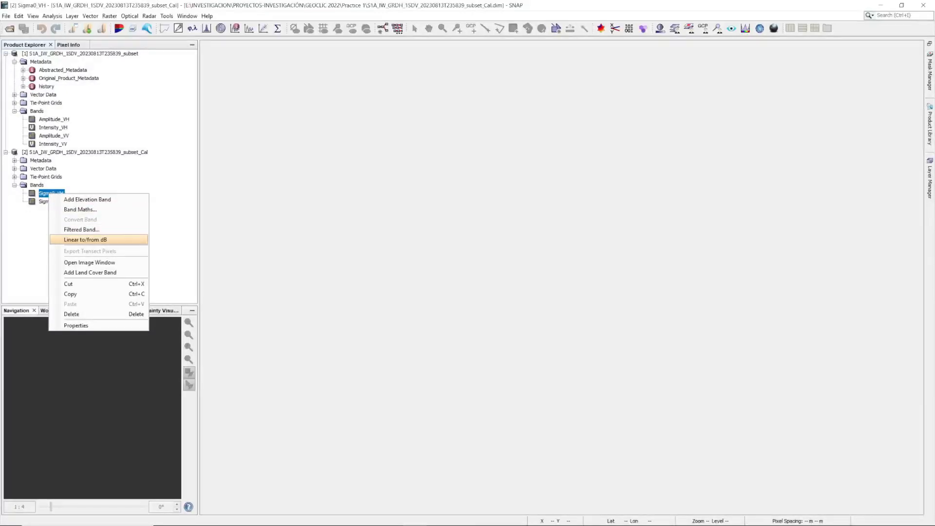
click(85, 239)
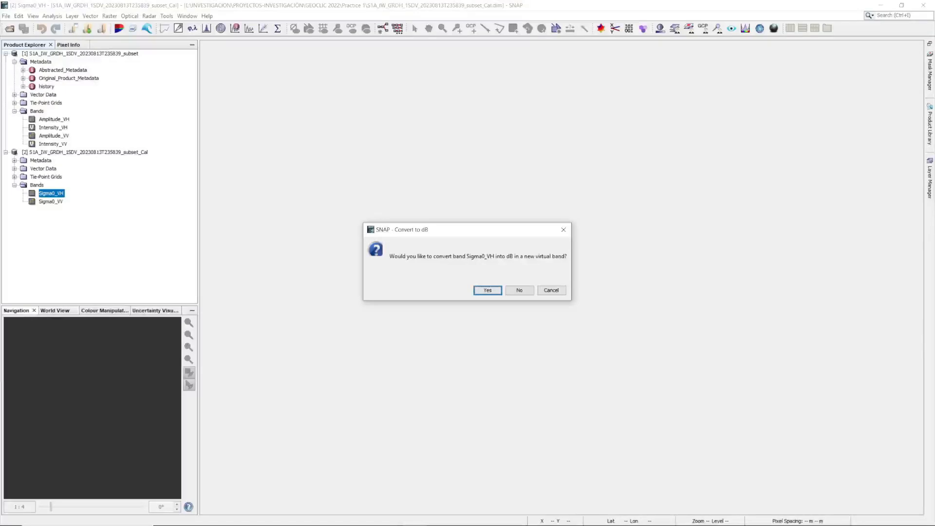
key(Return)
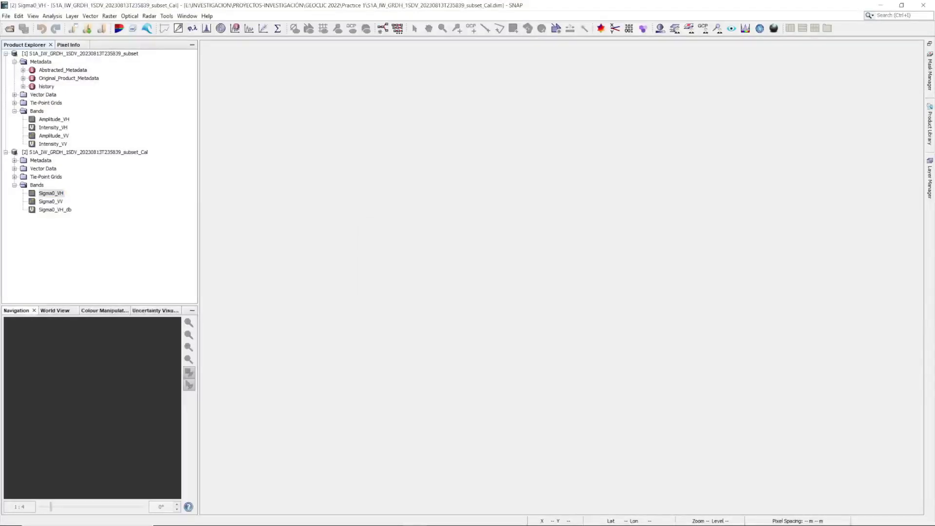
right_click(42, 201)
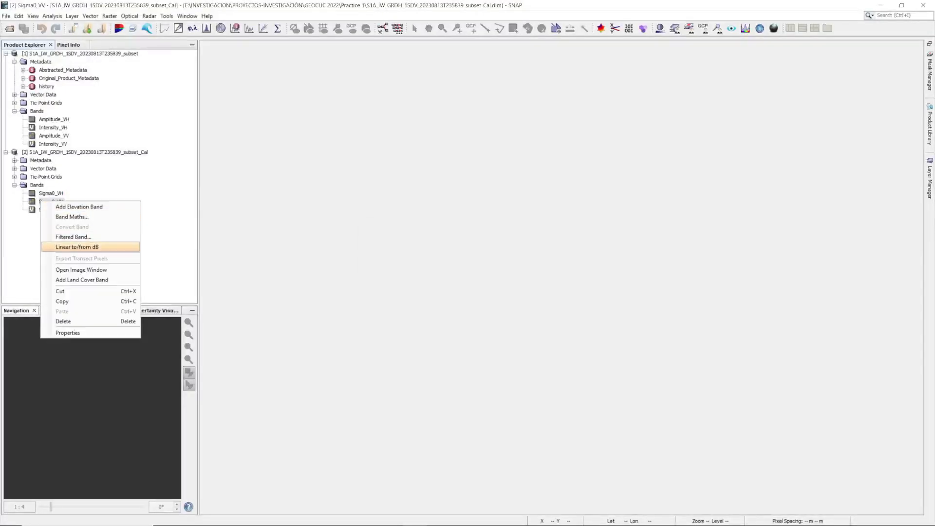
click(85, 247)
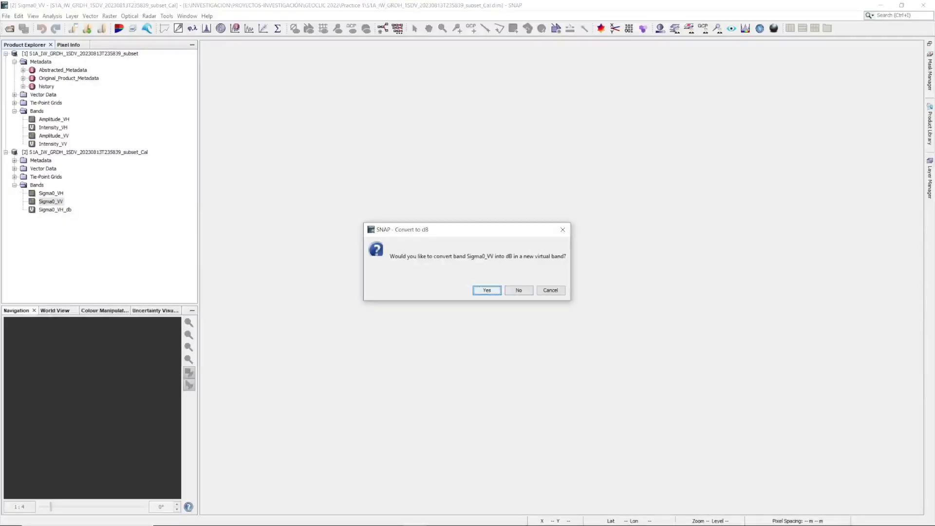
key(Return)
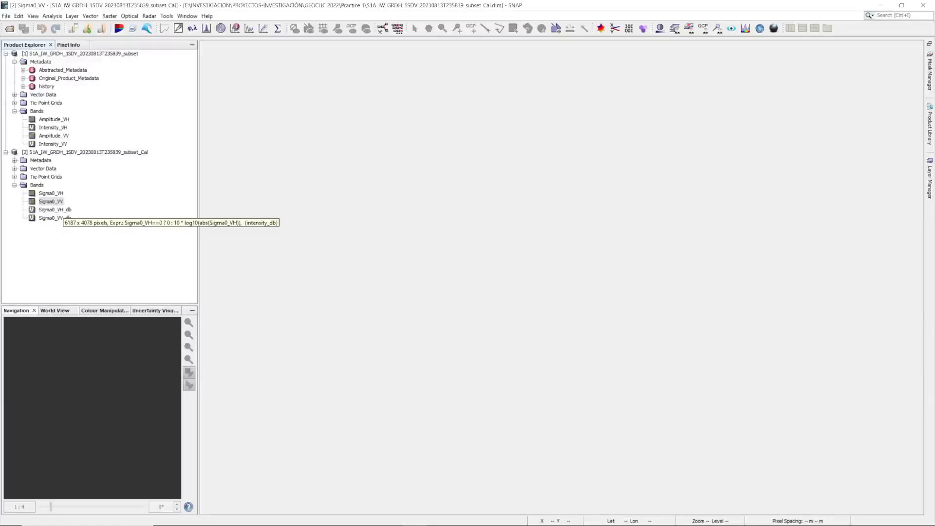
Convert the virtual Sigma0_VH_db and Sigma0_VV_db bands of the calibrated product into real bands.
right_click(61, 210)
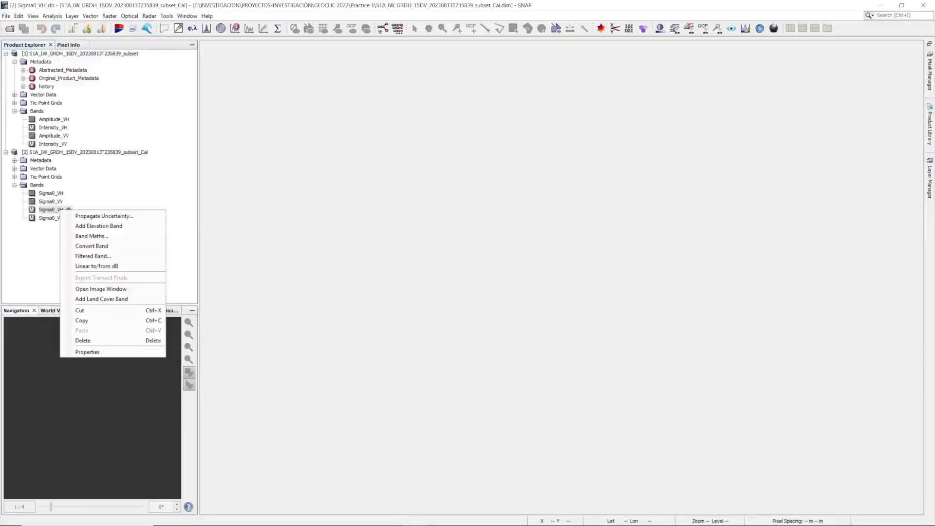
click(92, 246)
right_click(54, 218)
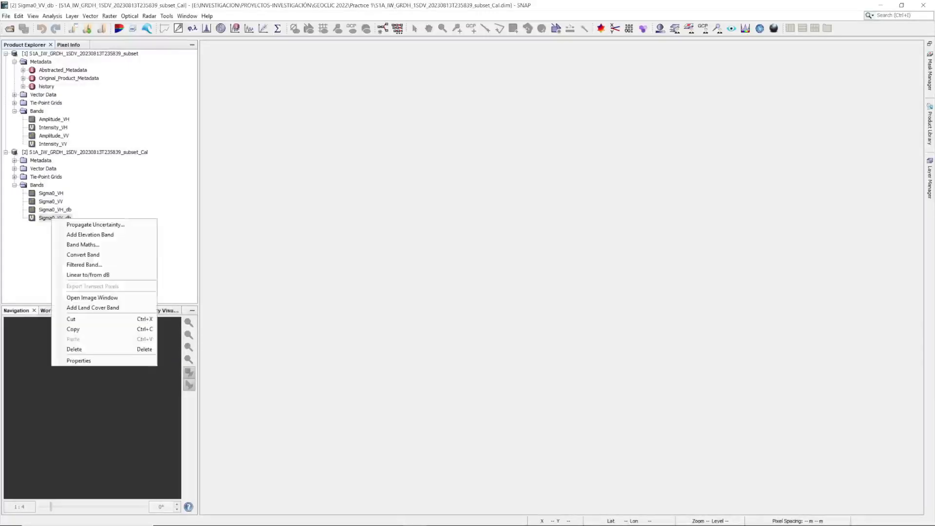
click(92, 254)
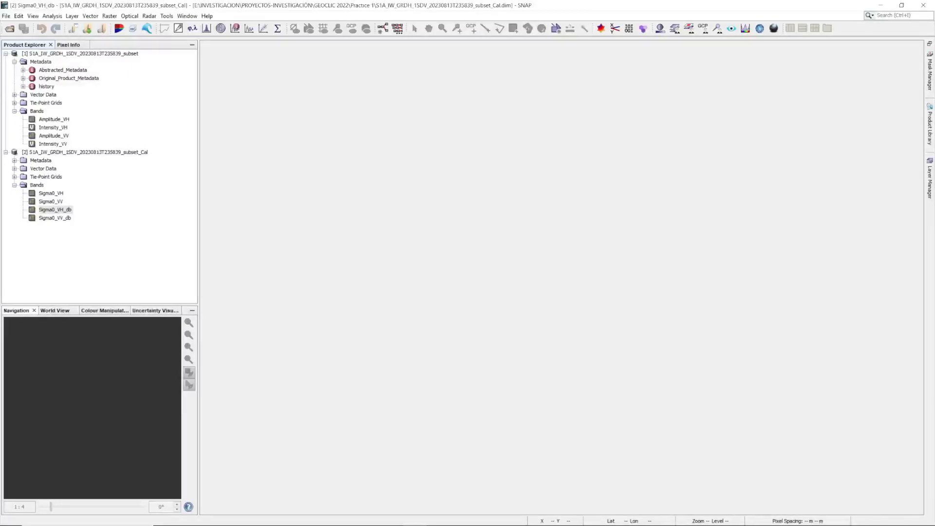
Display the calibrated product's Sigma0_VH_db band and examine the speckle over the lakes and surrounding land.
double_click(54, 209)
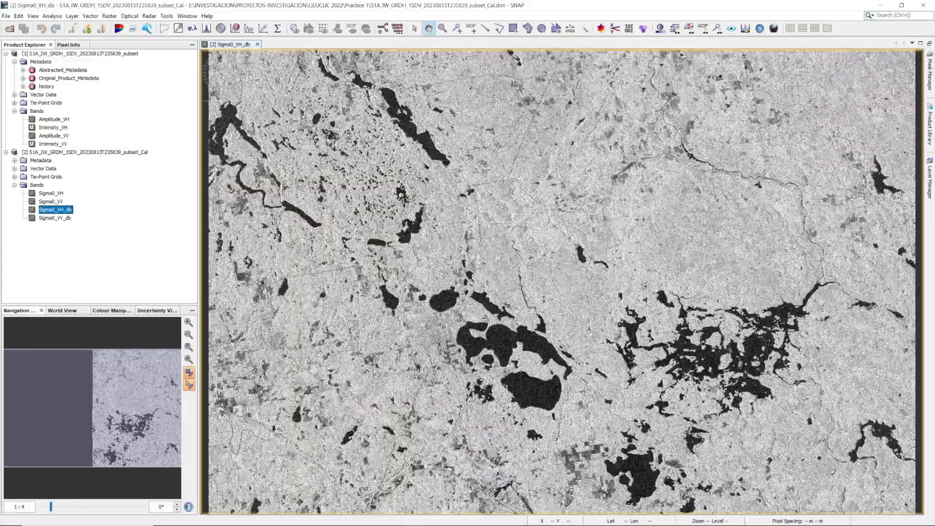
scroll(562, 282, up, 4)
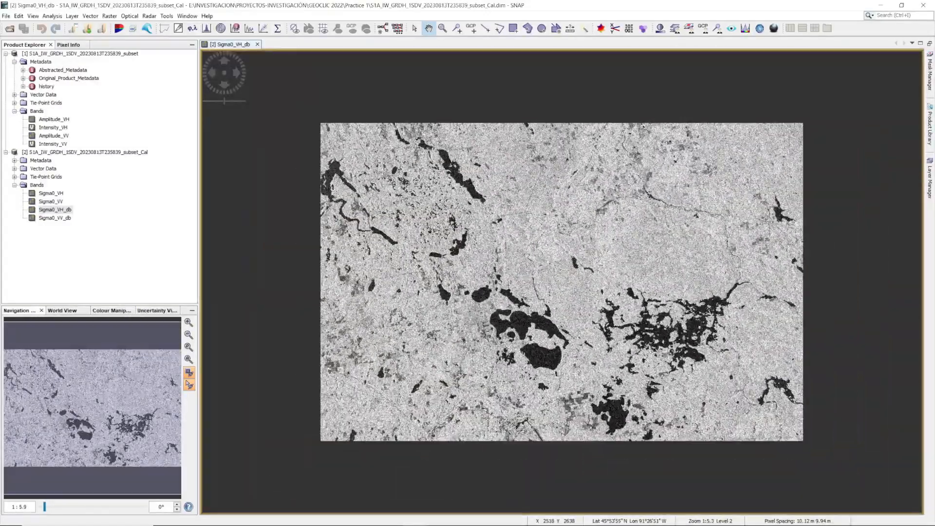
scroll(562, 281, down, 13)
scroll(562, 282, down, 6)
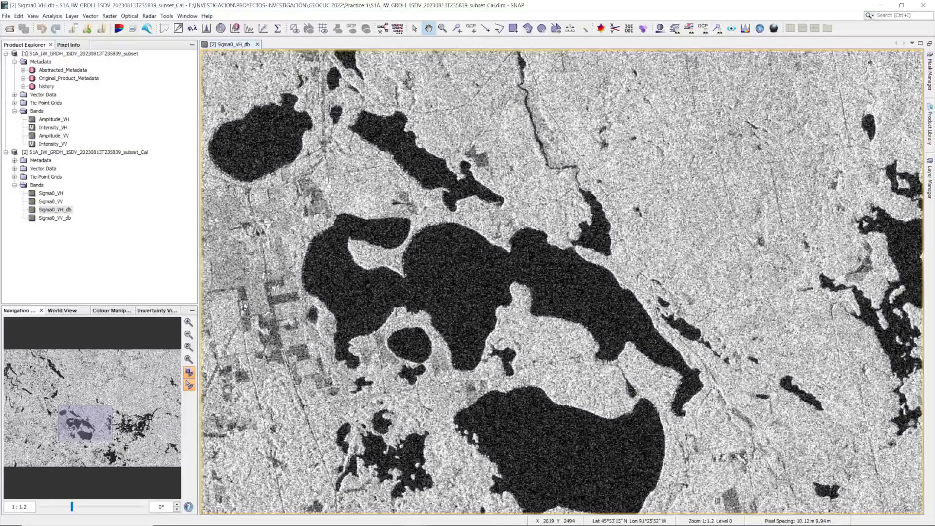
scroll(562, 282, up, 6)
scroll(562, 281, up, 4)
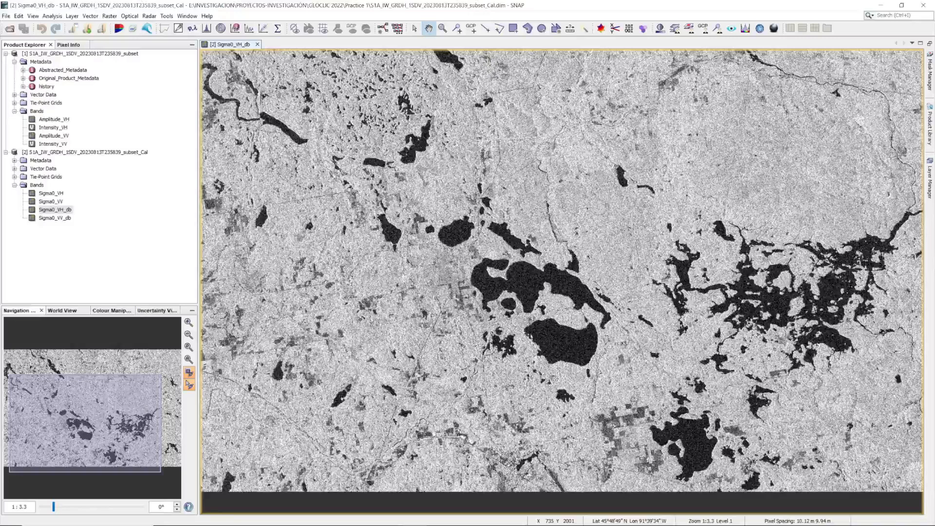
Set up a Single Product Speckle Filter on the calibrated product with the Lee filter, saved as BEAM-DIMAP under S1A_IW_GRDH_1SDV_20230813T235839_subset_Cal_Spk.
click(149, 16)
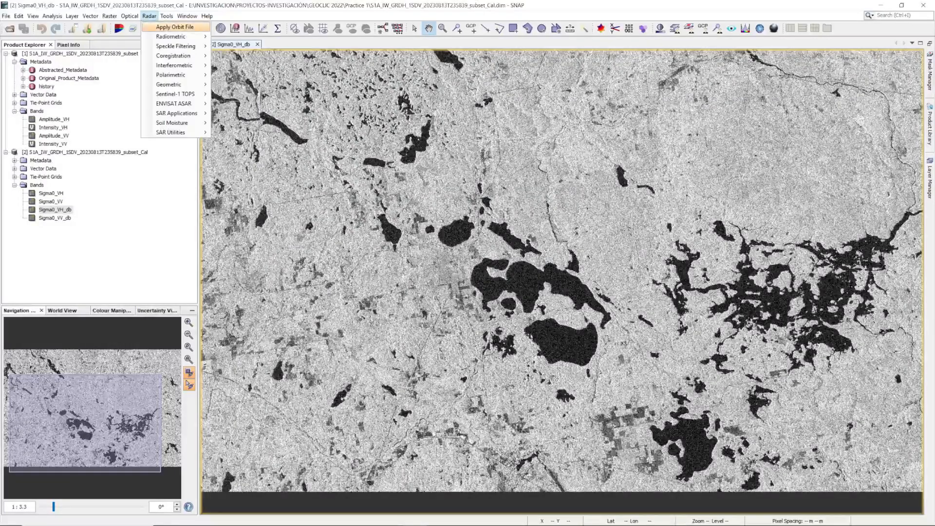
mouse_move(176, 46)
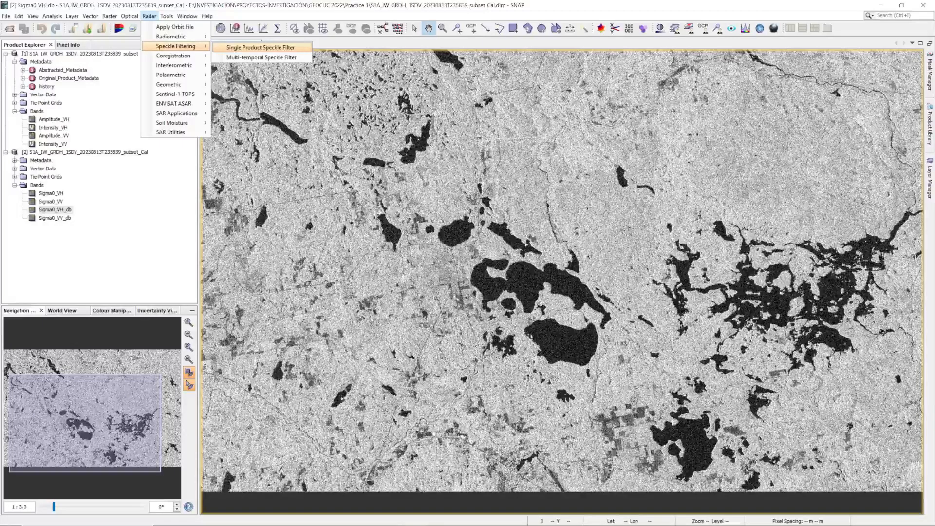
click(260, 47)
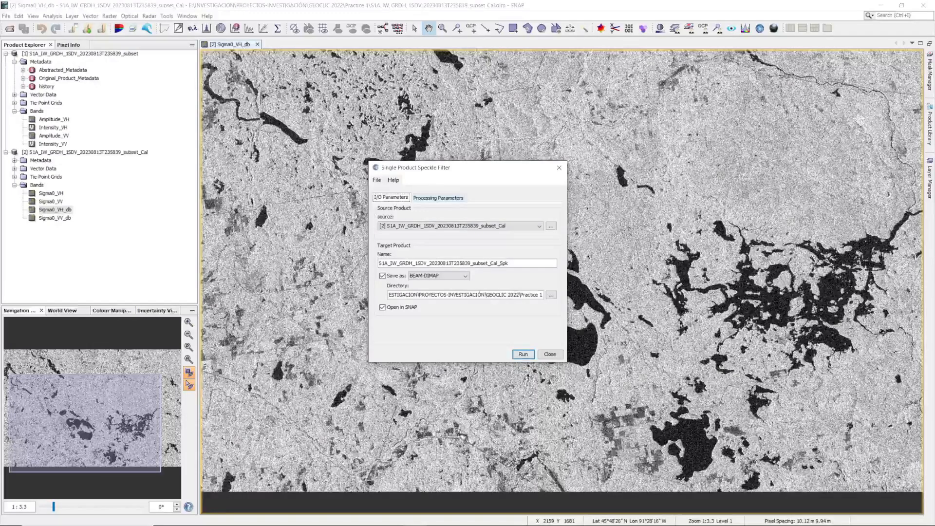
click(438, 198)
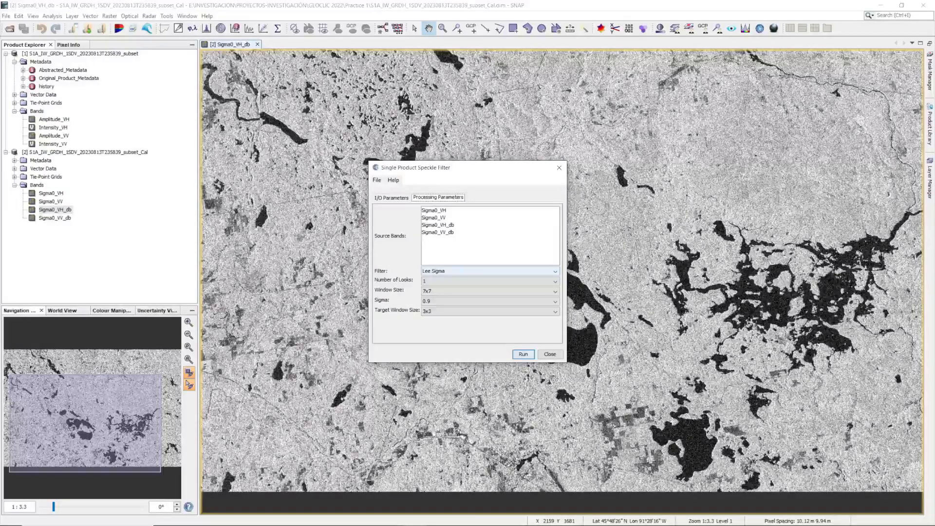
click(490, 271)
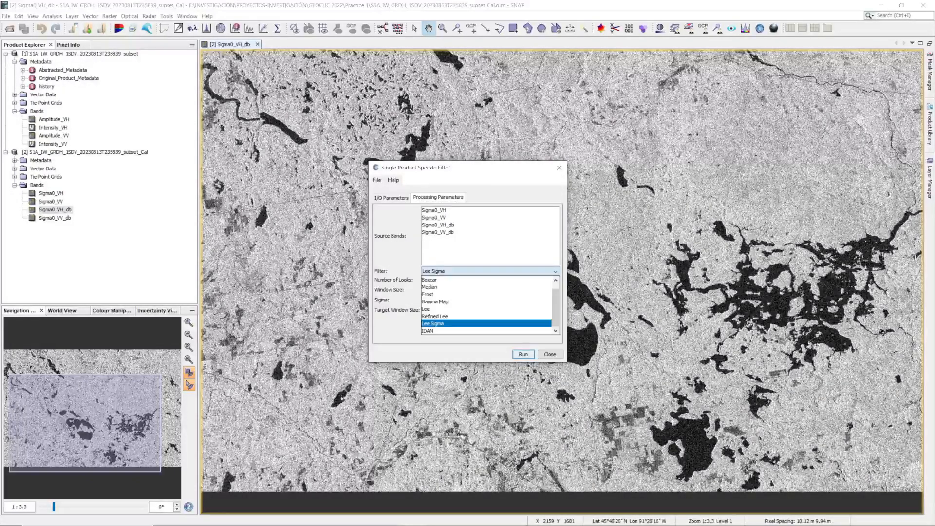
click(487, 309)
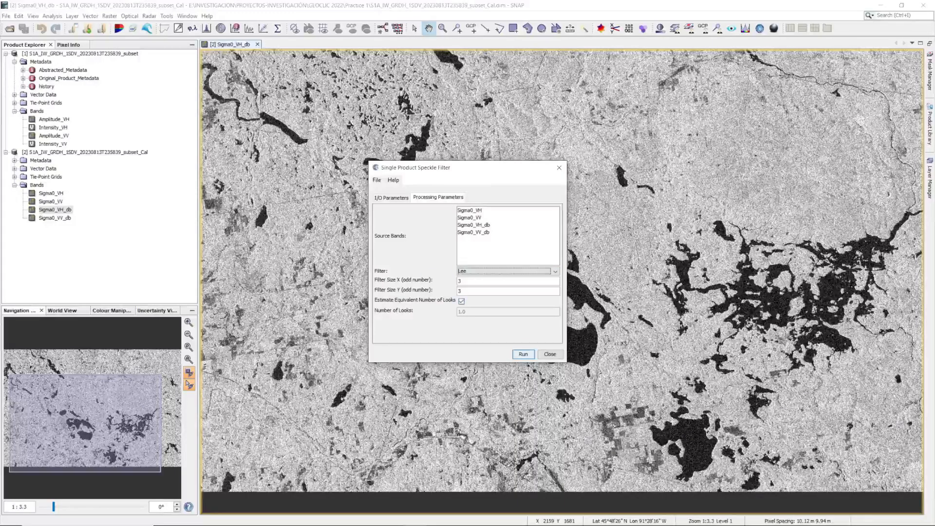
Set the Lee filter size to 5 in both X and Y, run the speckle filtering and close its dialog.
key(Tab)
text(5)
double_click(459, 291)
text(5)
click(467, 281)
click(523, 354)
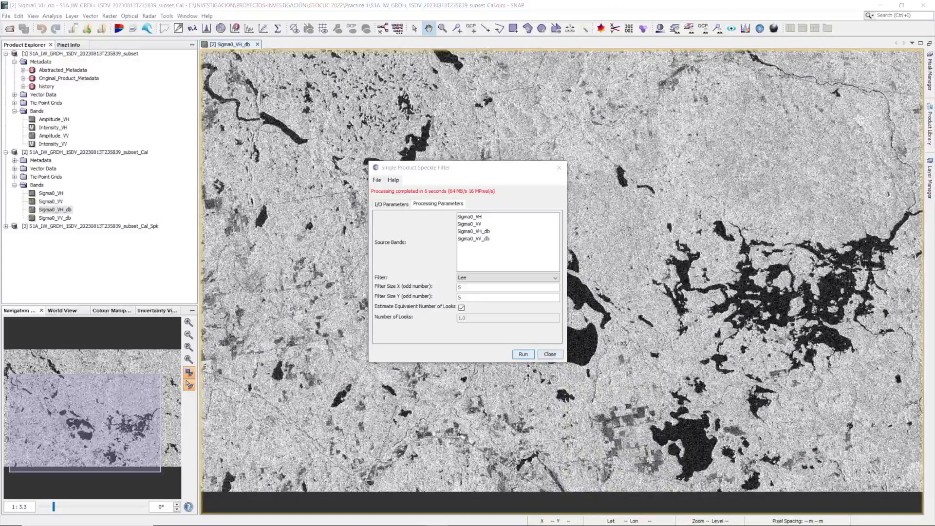
click(549, 354)
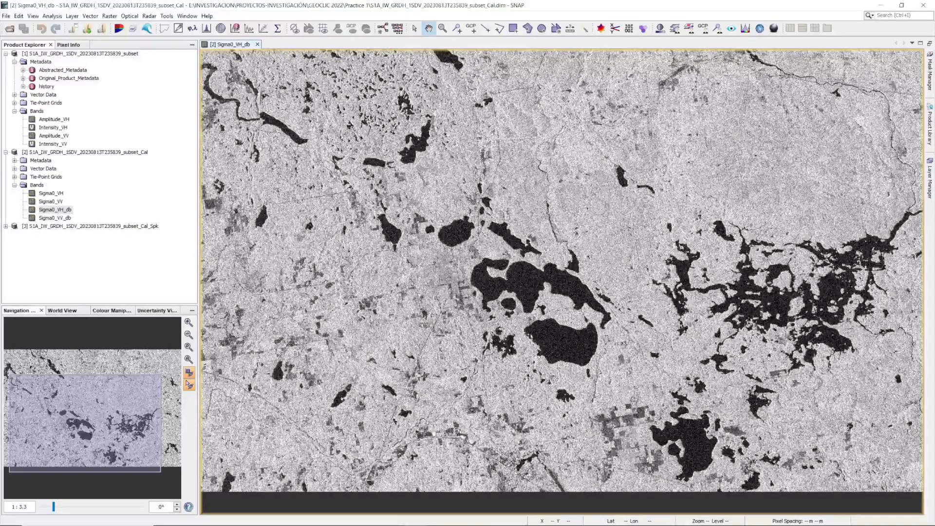
Display the speckle-filtered Sigma0_VH_db band side by side with the unfiltered one and compare the lake areas.
click(6, 226)
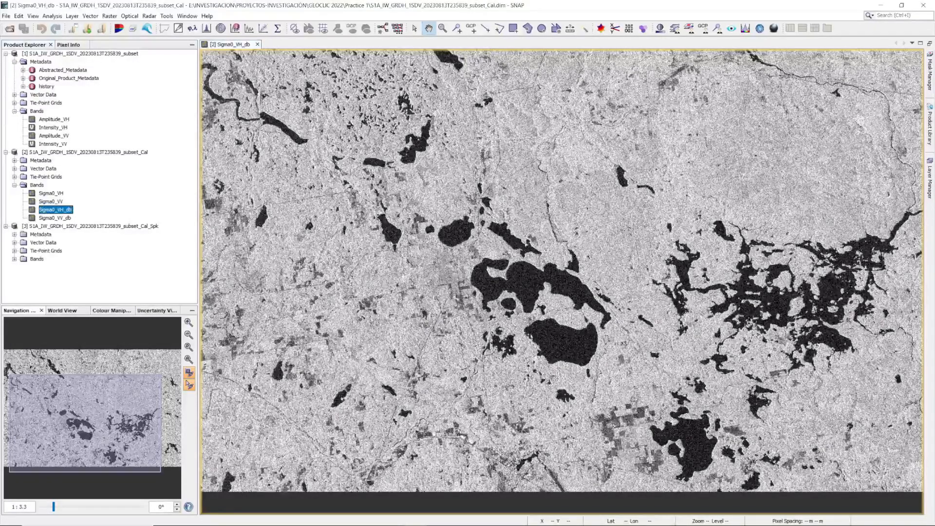
click(15, 259)
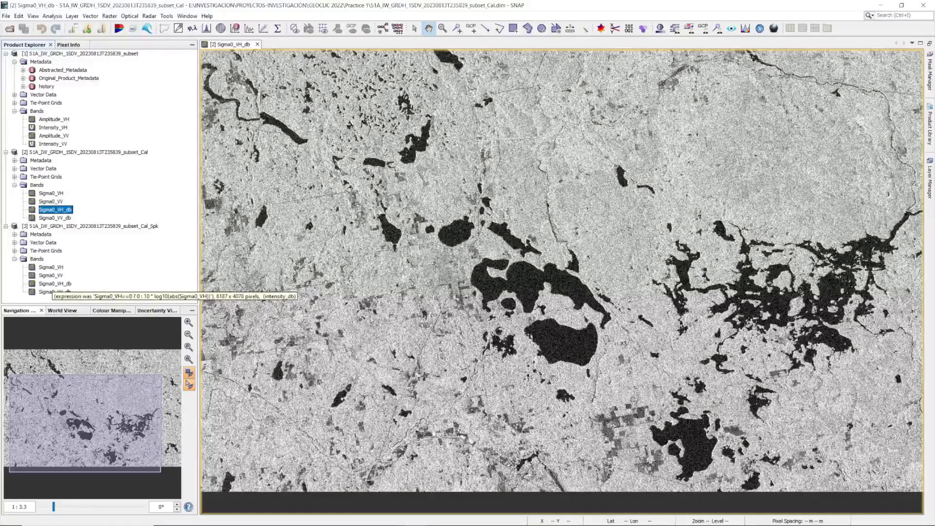
double_click(55, 283)
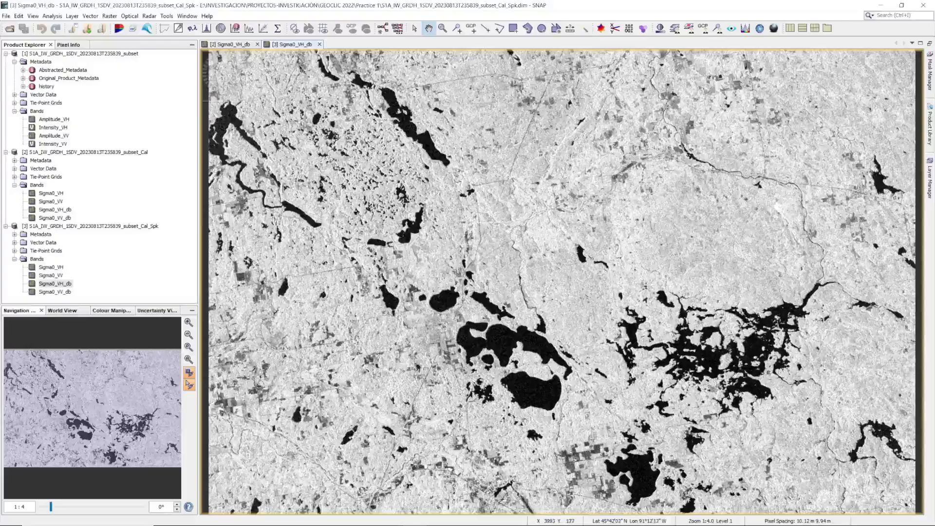
click(790, 28)
drag(777, 344, 655, 304)
scroll(748, 282, up, 6)
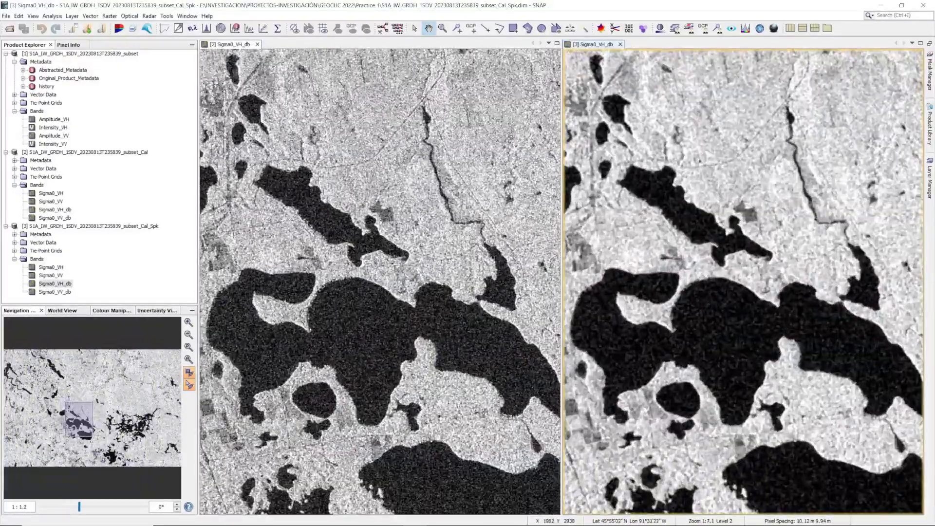
drag(799, 392, 832, 314)
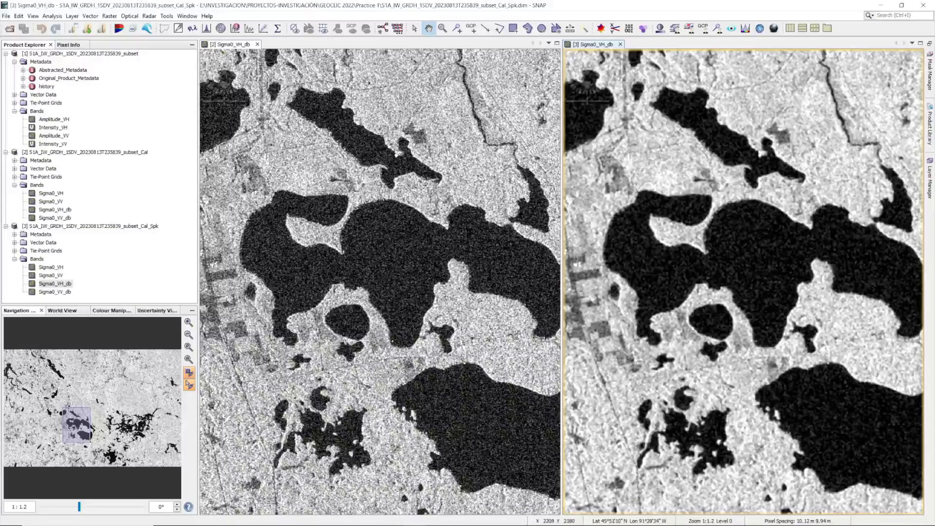
Close both Sigma0_VH_db images and collapse the original subset and calibrated products in the product tree.
click(621, 45)
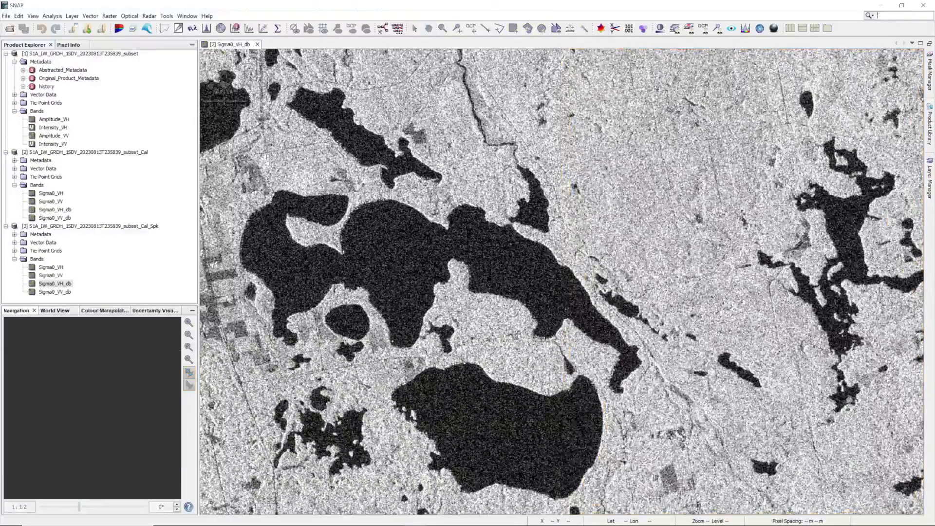
click(257, 44)
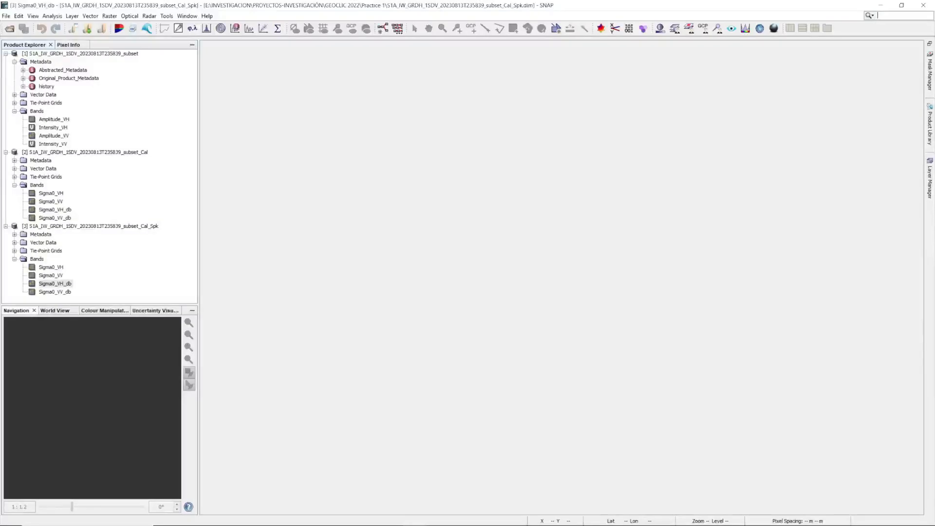
click(6, 152)
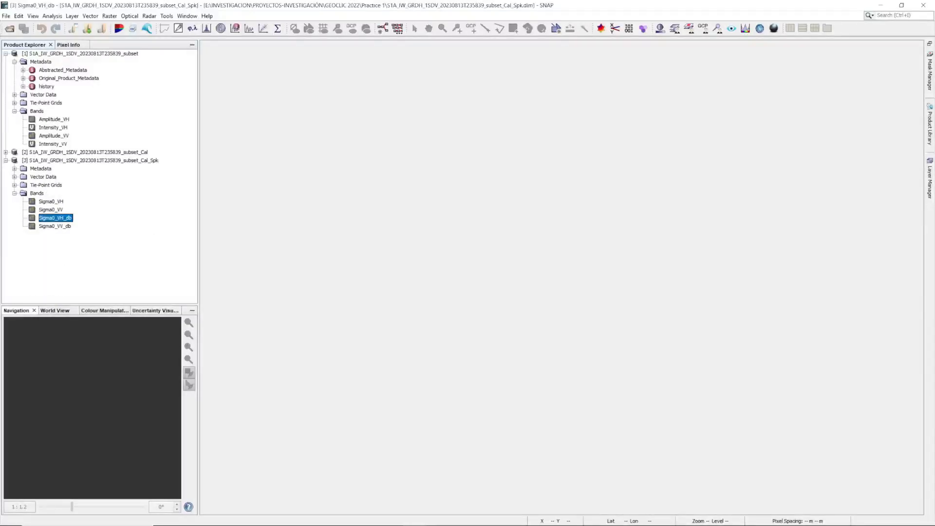
click(6, 54)
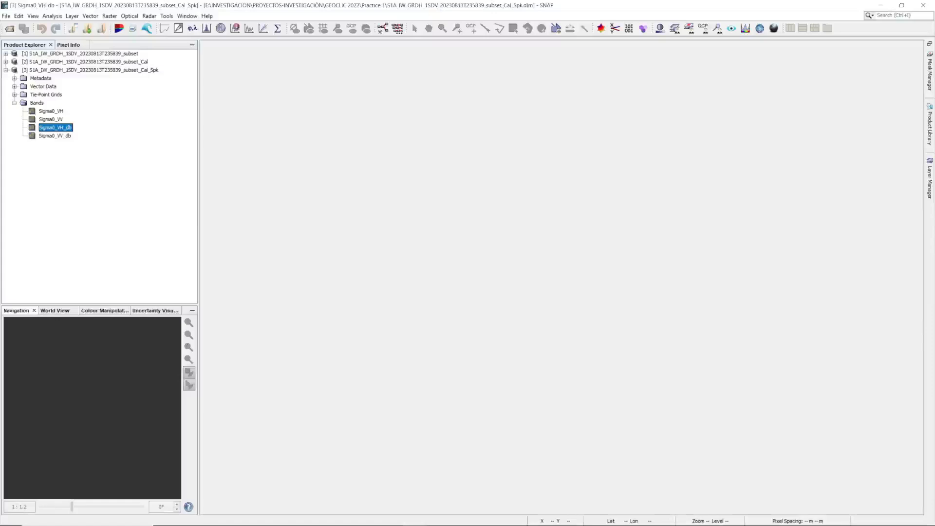
View the speckle-filtered product as an RGB image with the Dual Pol Ratio Sigma0 VV+VH profile, examine the lakes and fields, and close it.
right_click(54, 71)
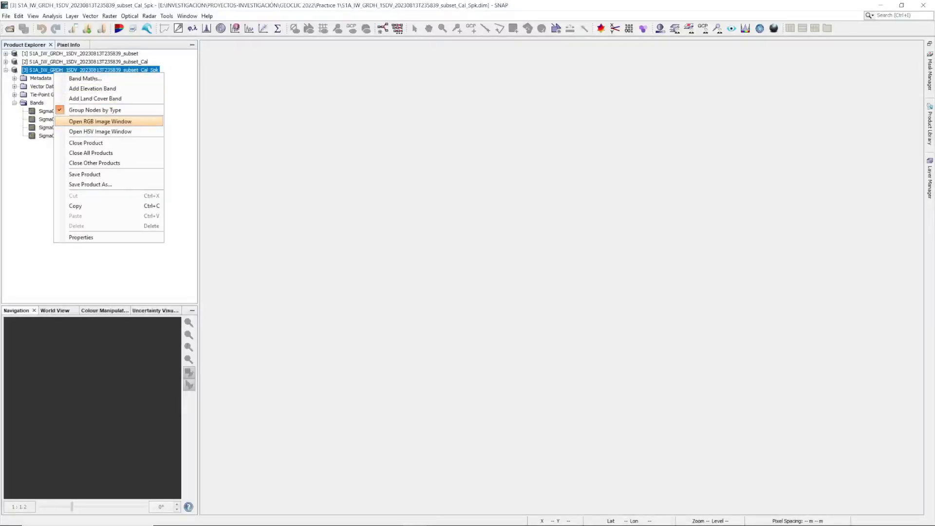
click(100, 121)
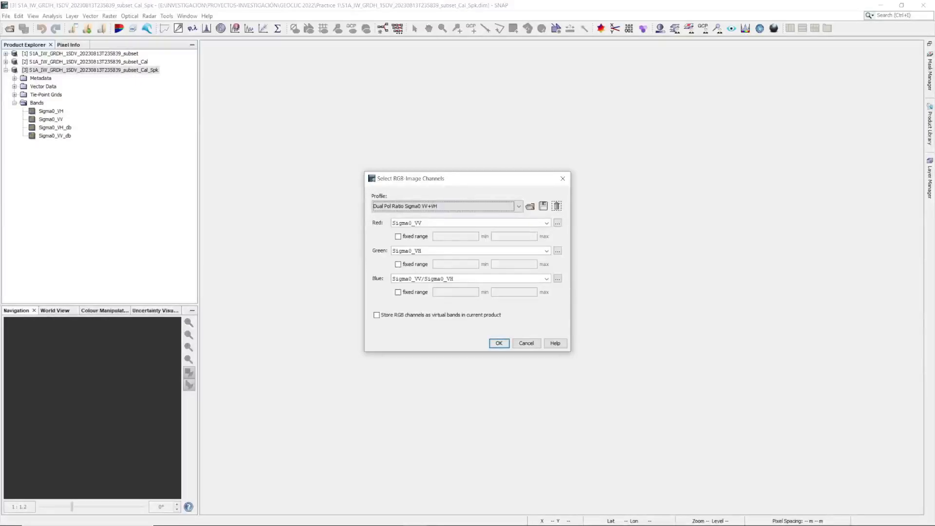
key(Return)
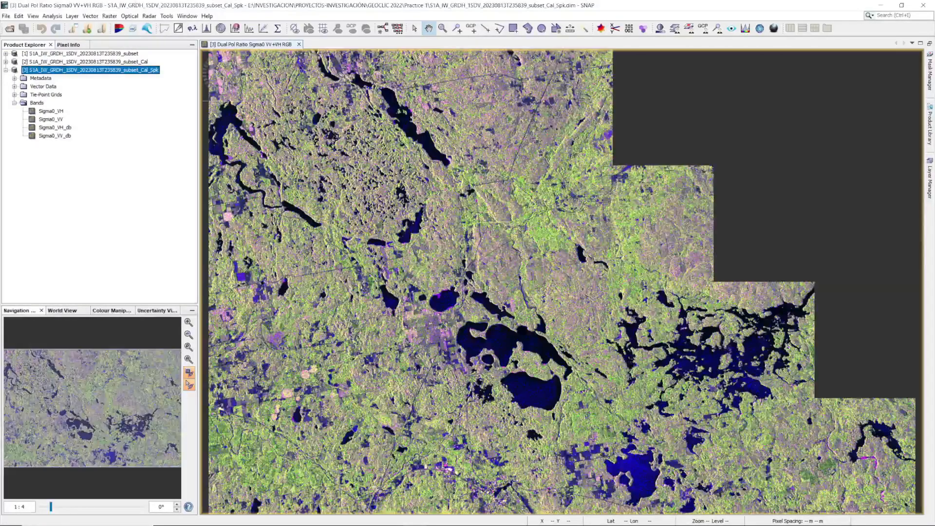
drag(534, 379, 514, 241)
scroll(661, 363, up, 2)
scroll(661, 362, down, 5)
scroll(661, 363, down, 1)
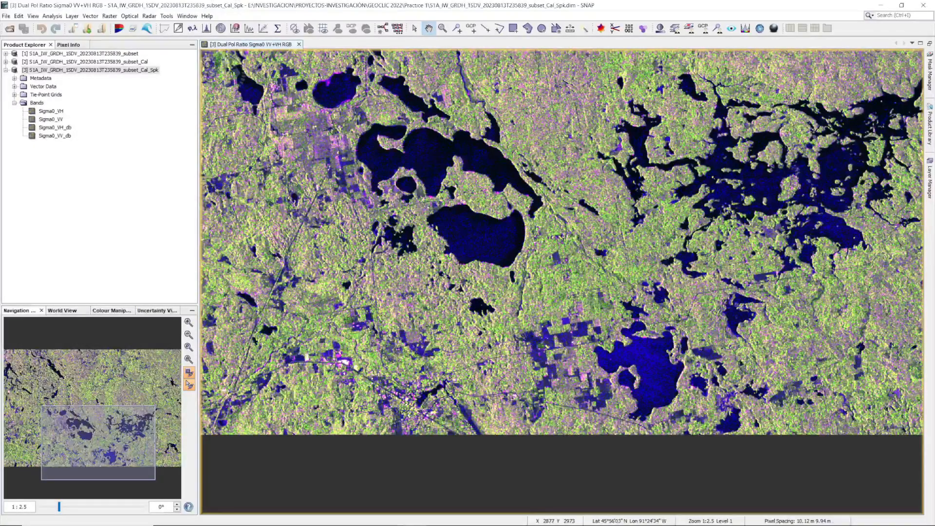
scroll(584, 302, up, 1)
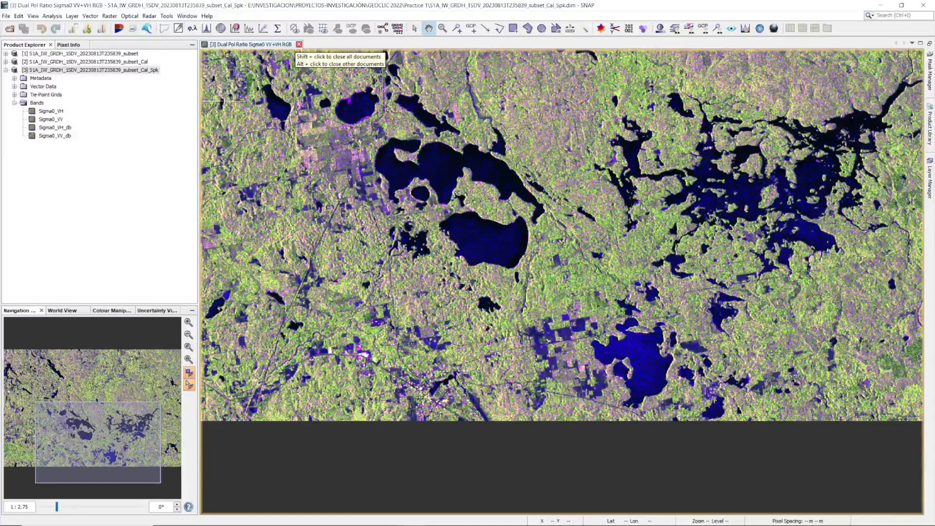
click(299, 45)
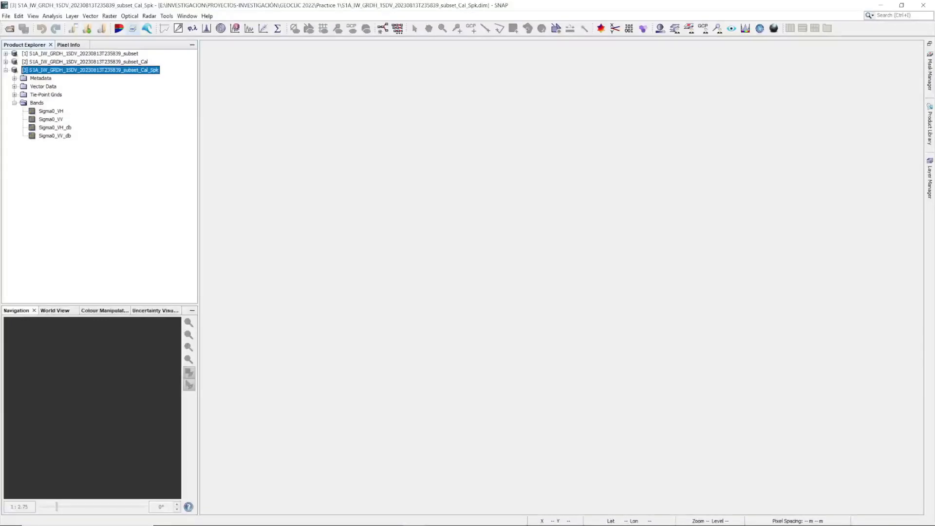
Start Range-Doppler Terrain Correction for the speckle-filtered subset, review the target product name and show the processing parameters.
click(149, 16)
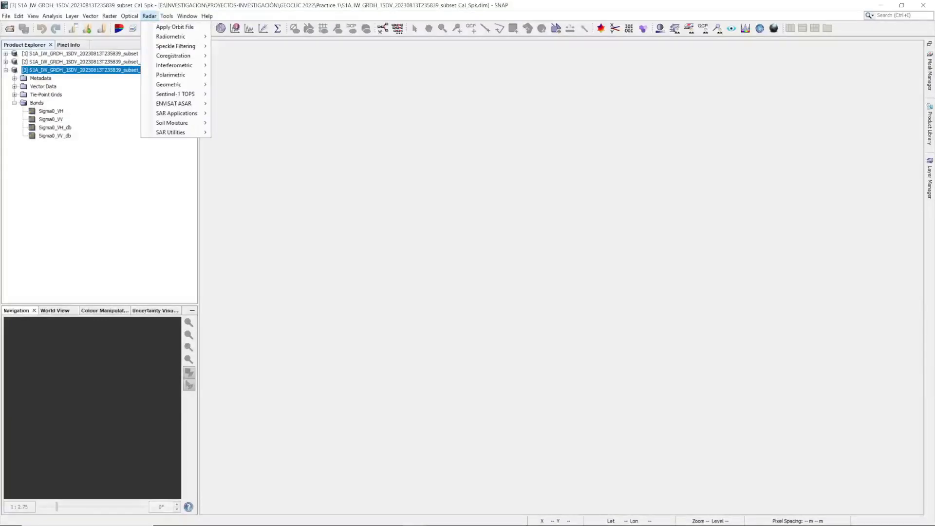
mouse_move(175, 84)
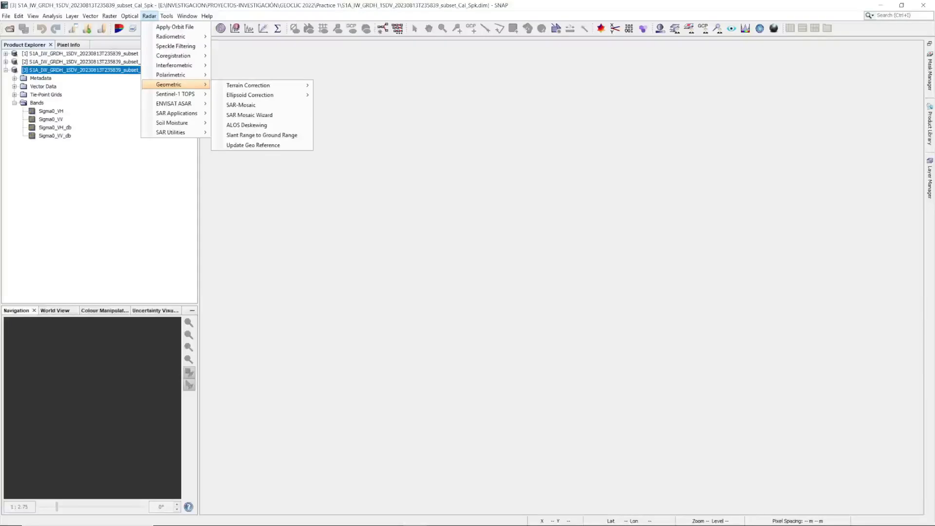
mouse_move(253, 85)
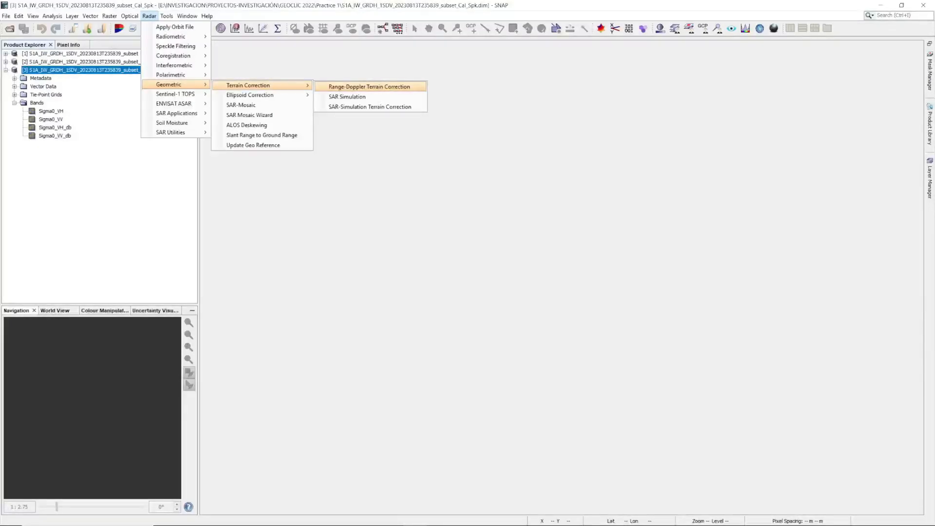
click(369, 86)
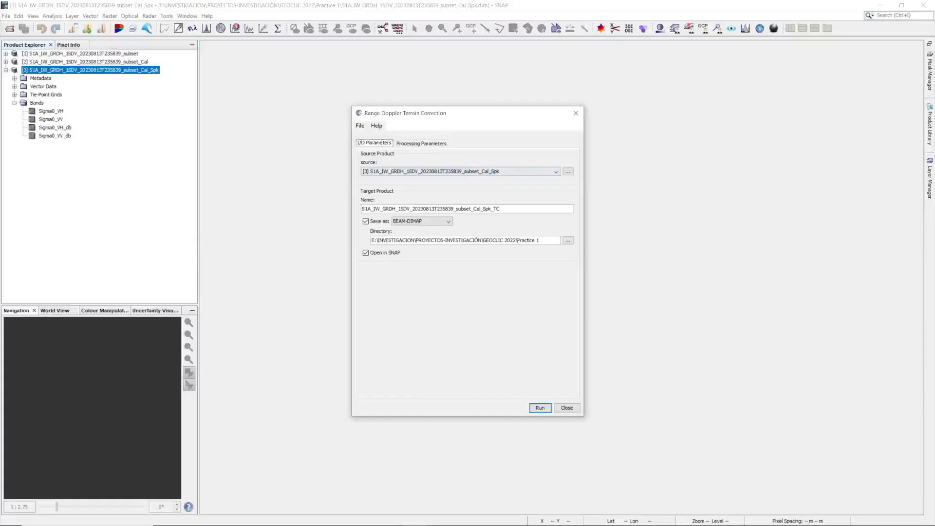
click(502, 209)
click(422, 143)
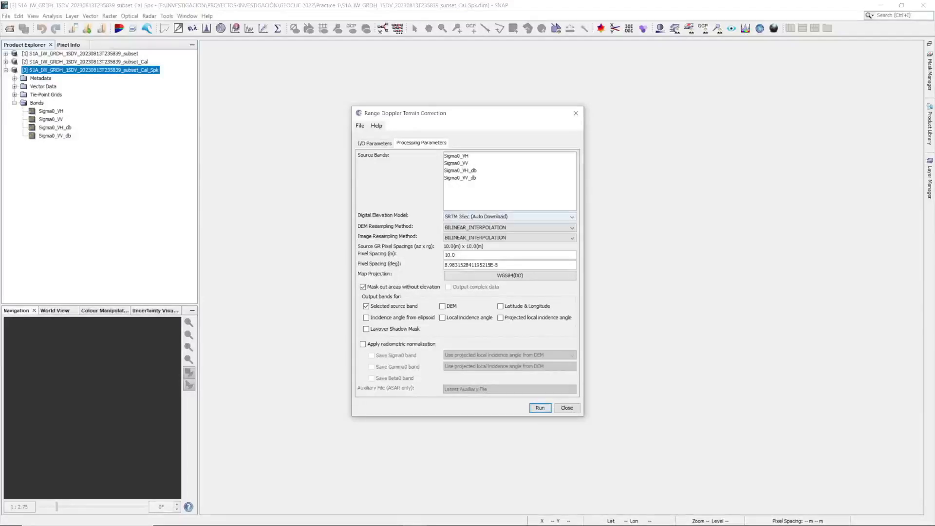
Keep the SRTM 3Sec (Auto Download) elevation model and WGS84(DD) map projection, run the terrain correction and close its dialog.
click(510, 217)
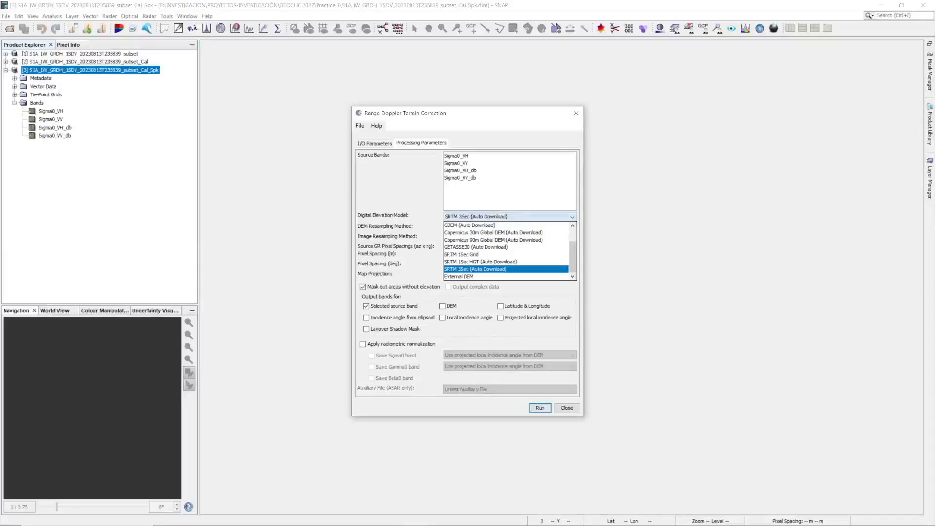
click(510, 217)
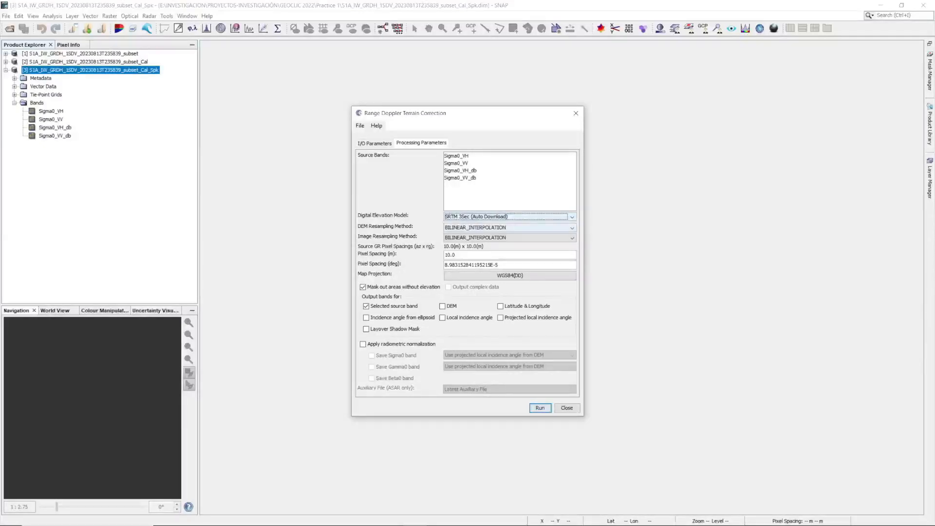
click(510, 276)
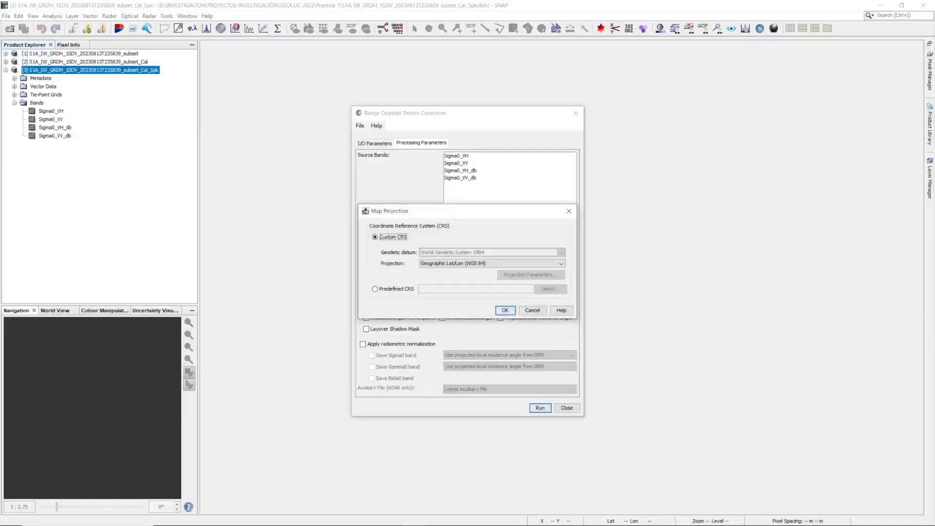
click(533, 310)
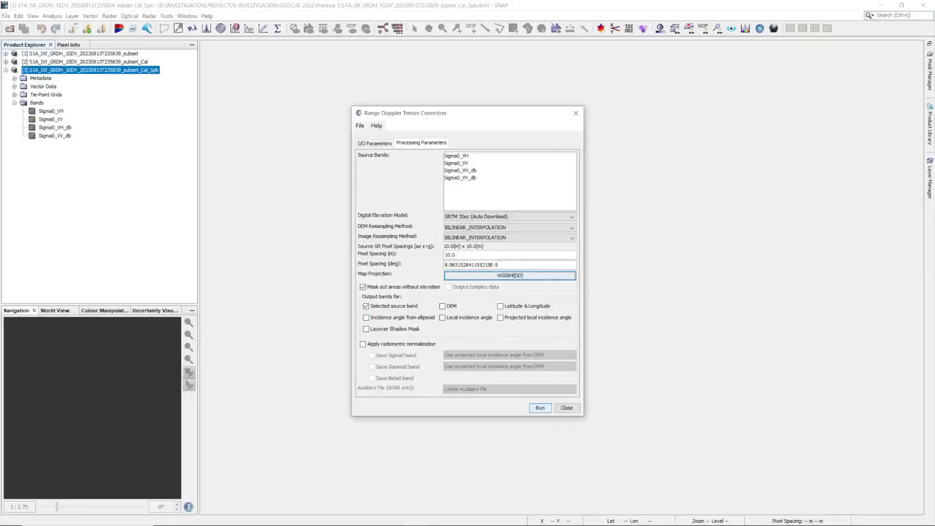
click(541, 407)
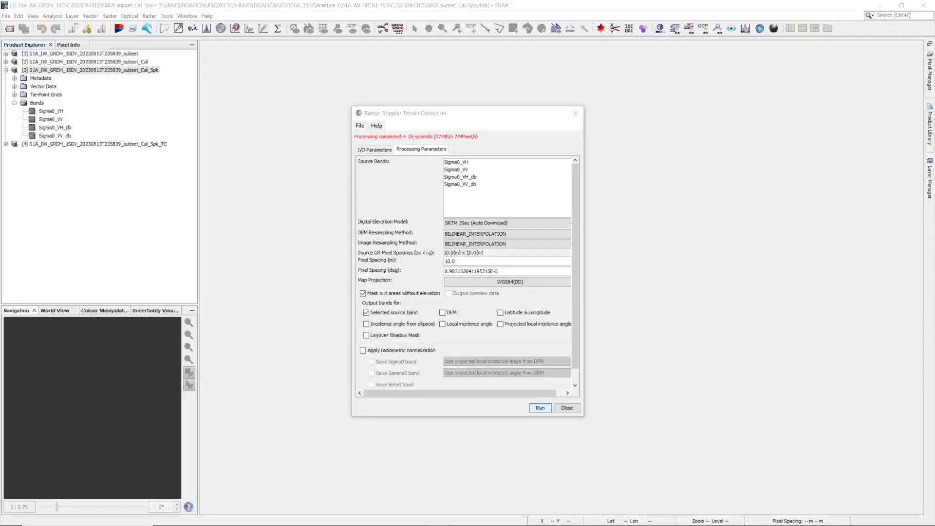
click(567, 408)
Expand the bands of the terrain-corrected product and display its Sigma0_VV_db band.
click(6, 144)
click(14, 169)
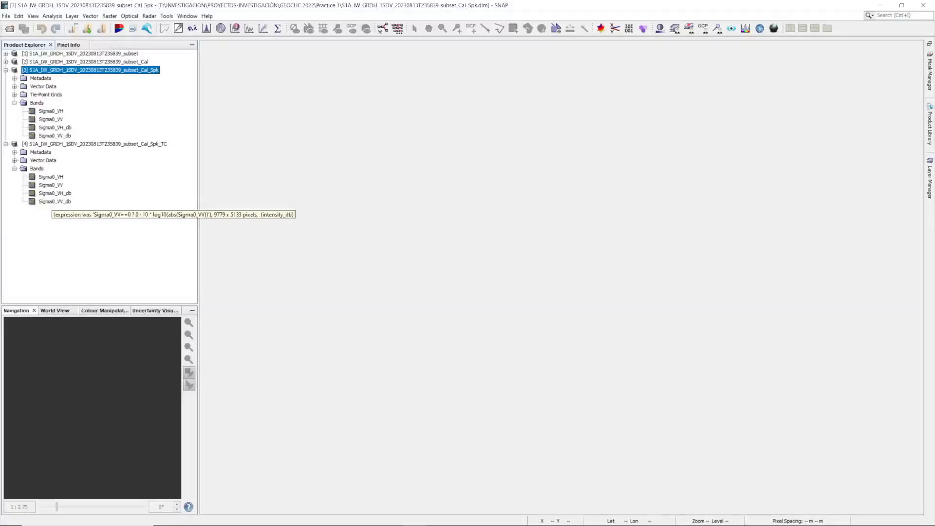
double_click(55, 201)
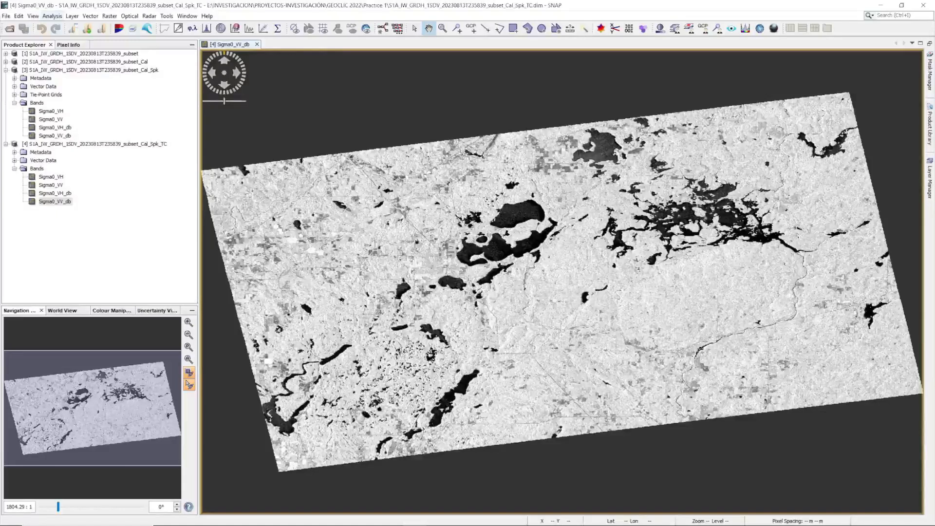
Compute the histogram of Sigma0_VV_db, examine the valley between its two peaks up close, and close the histogram.
click(52, 15)
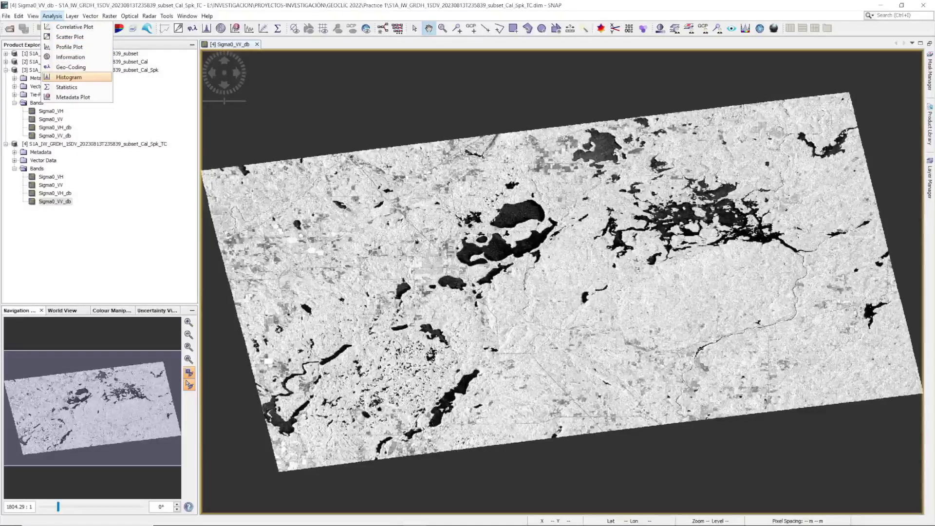
click(69, 77)
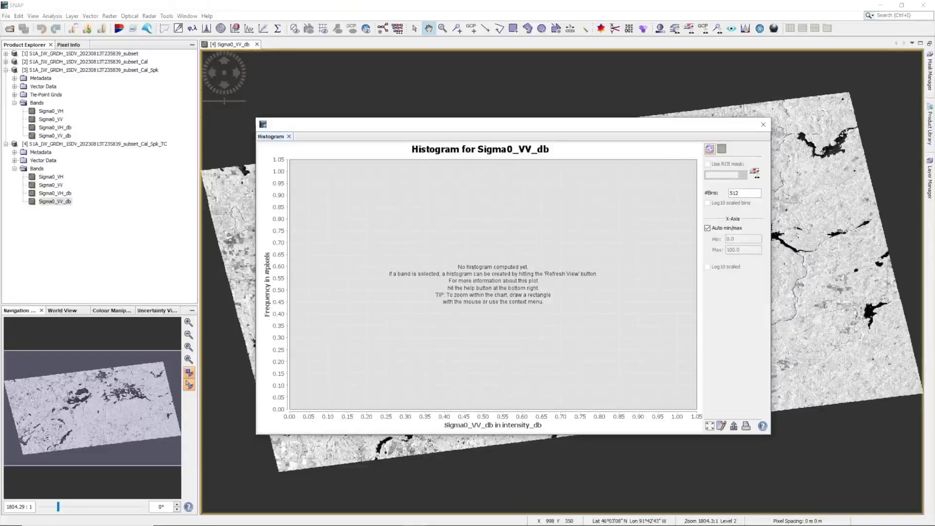
click(709, 148)
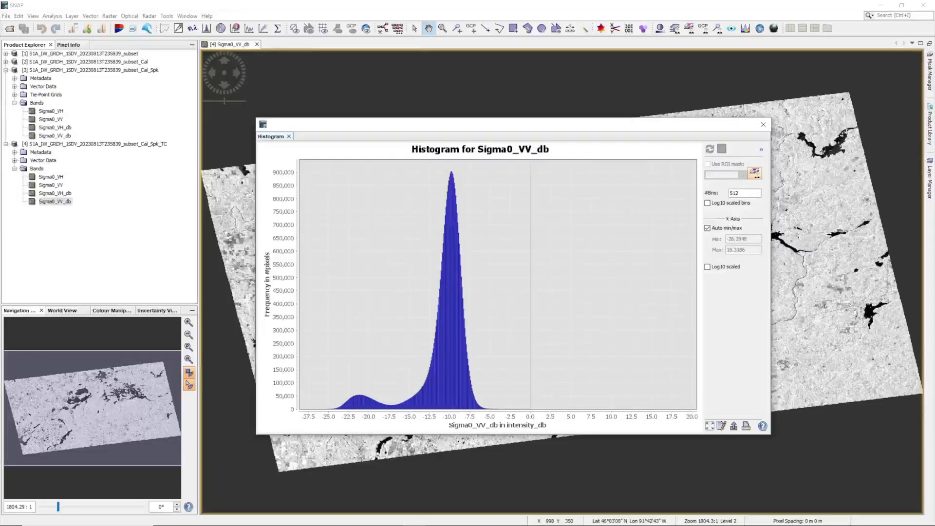
drag(373, 386, 415, 409)
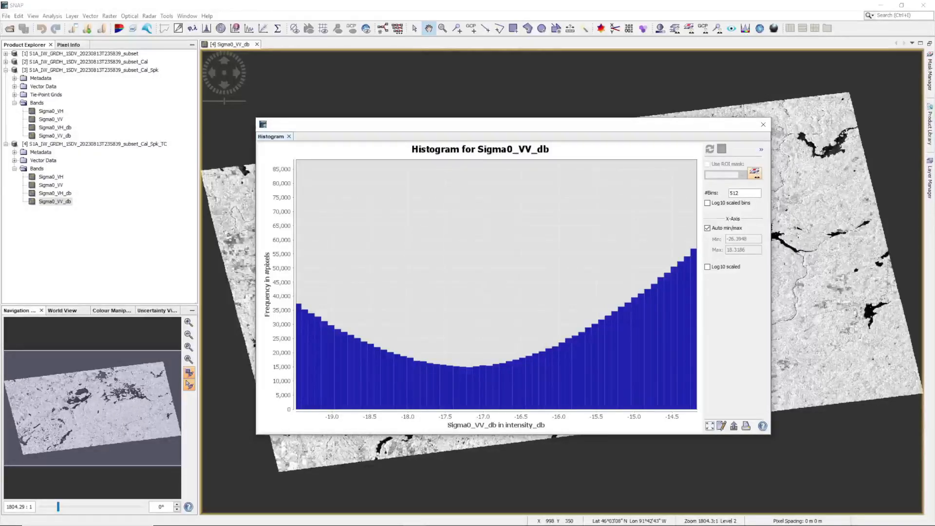
click(763, 124)
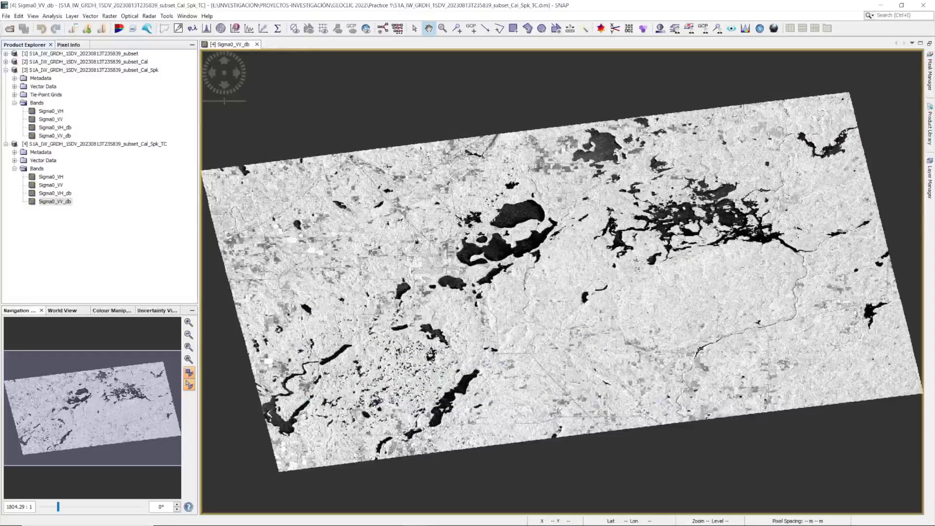
Start a Band Maths band in the terrain-corrected product and name it WATER BODIES.
click(94, 144)
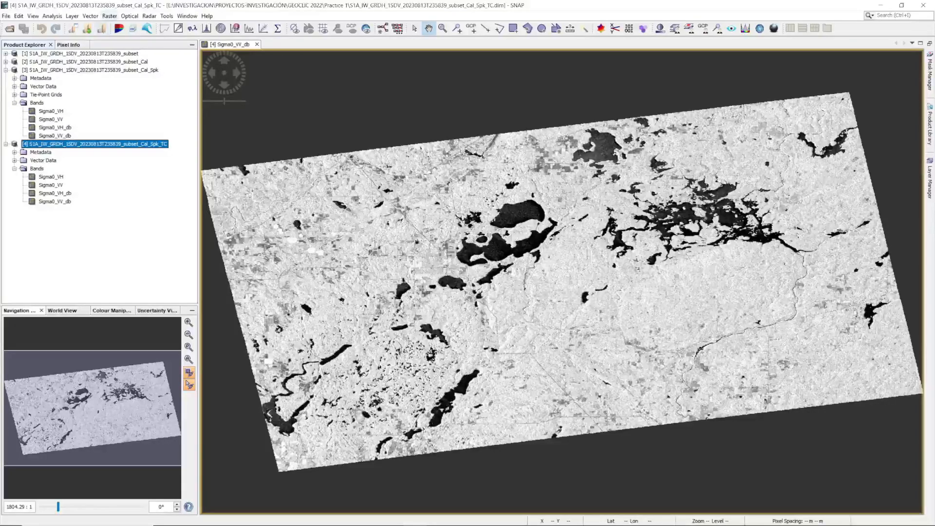
click(110, 16)
click(122, 26)
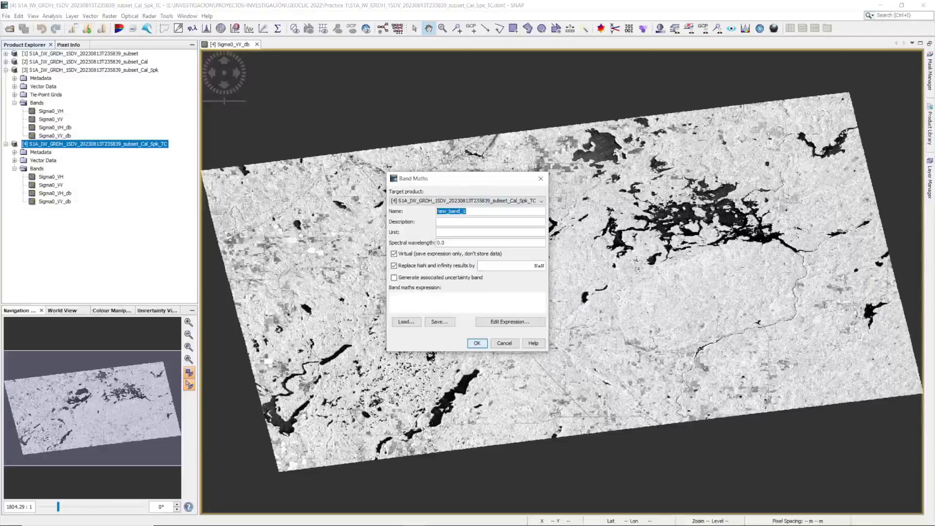
text(WATER BODIES)
Define the band expression as Sigma0_VV_db<-17.2 and create the water mask band.
click(510, 322)
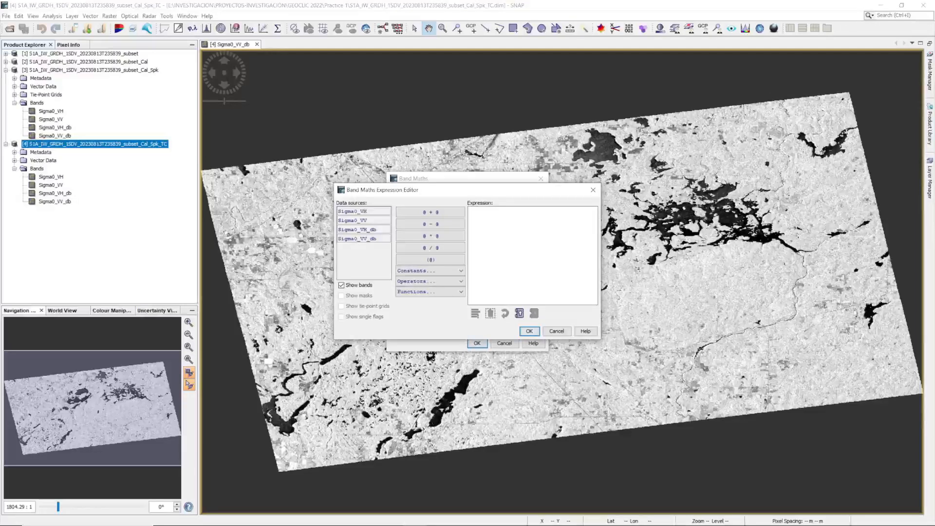
click(357, 239)
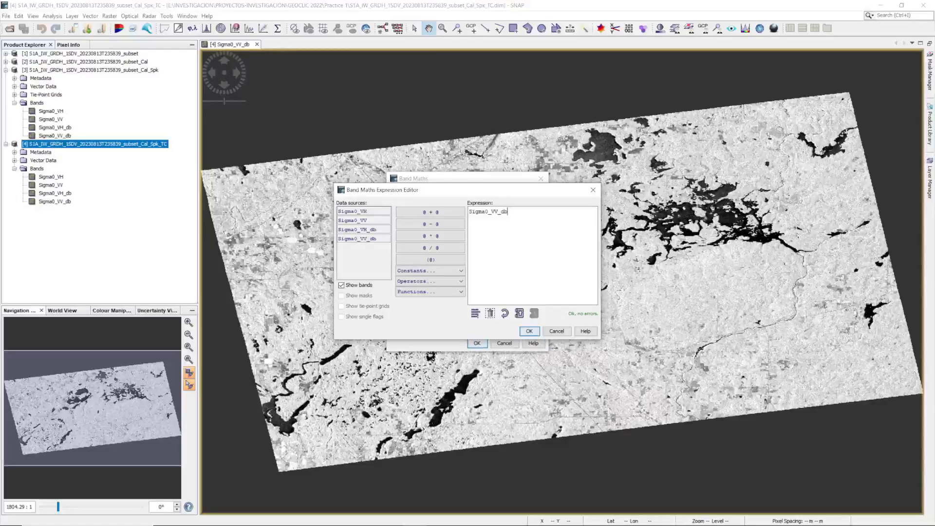
text(<-17.2)
click(530, 331)
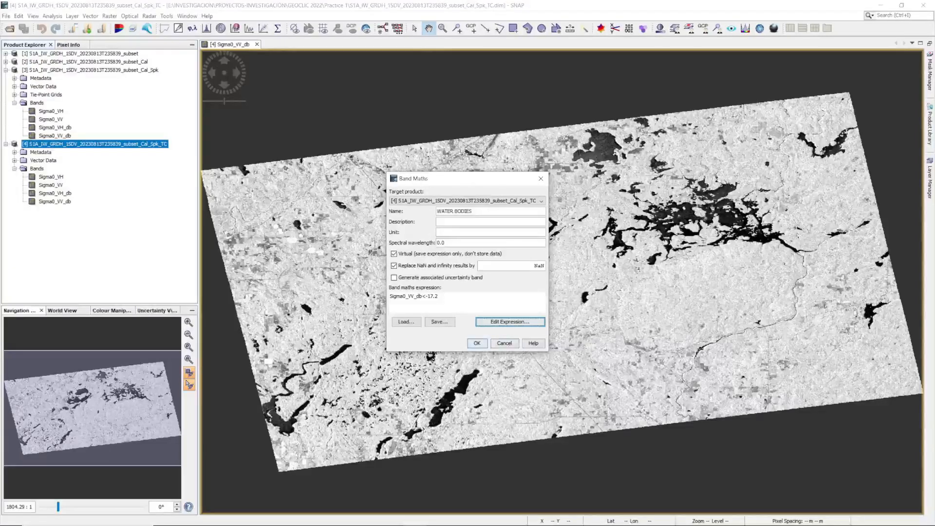
click(476, 343)
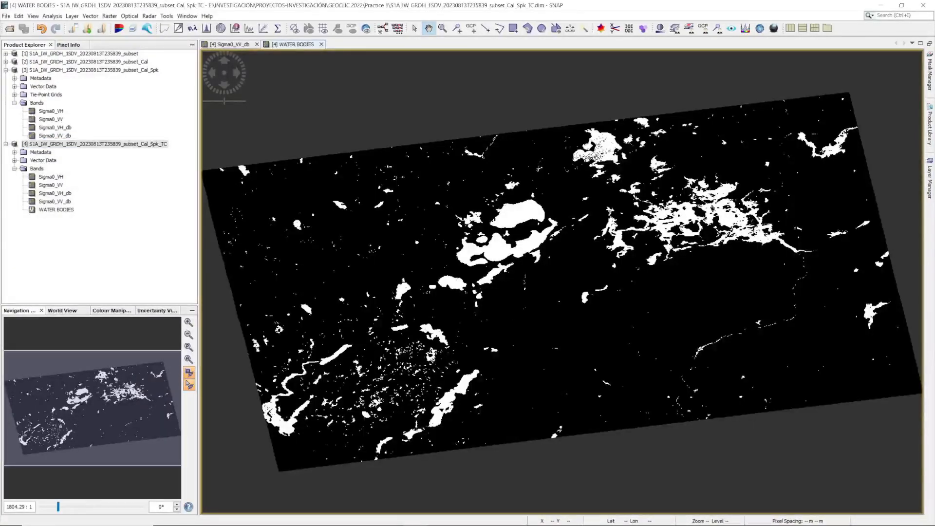
Convert the virtual WATER BODIES band into a real stored band.
click(56, 210)
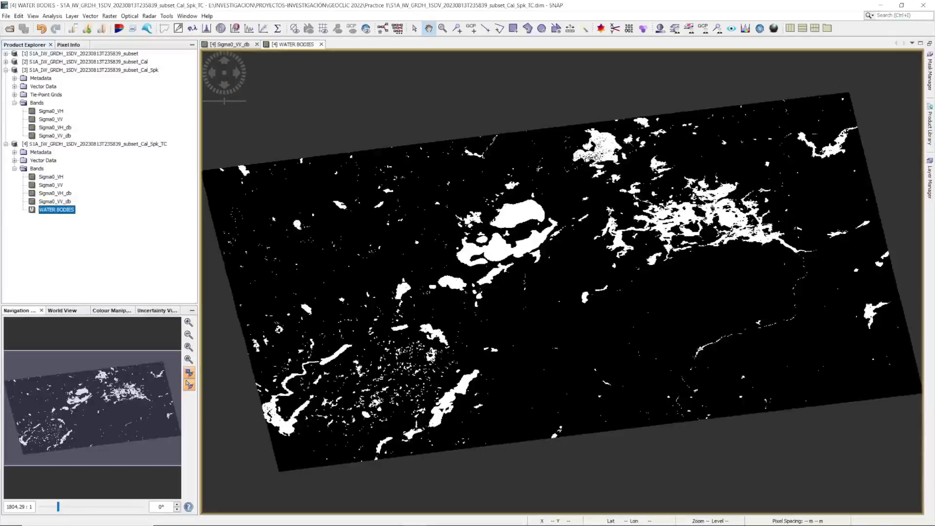
right_click(63, 210)
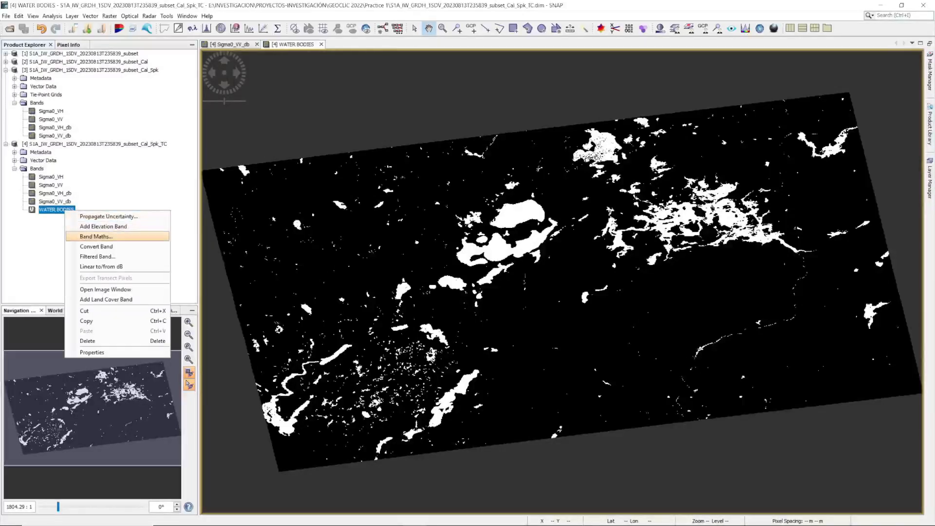
click(93, 248)
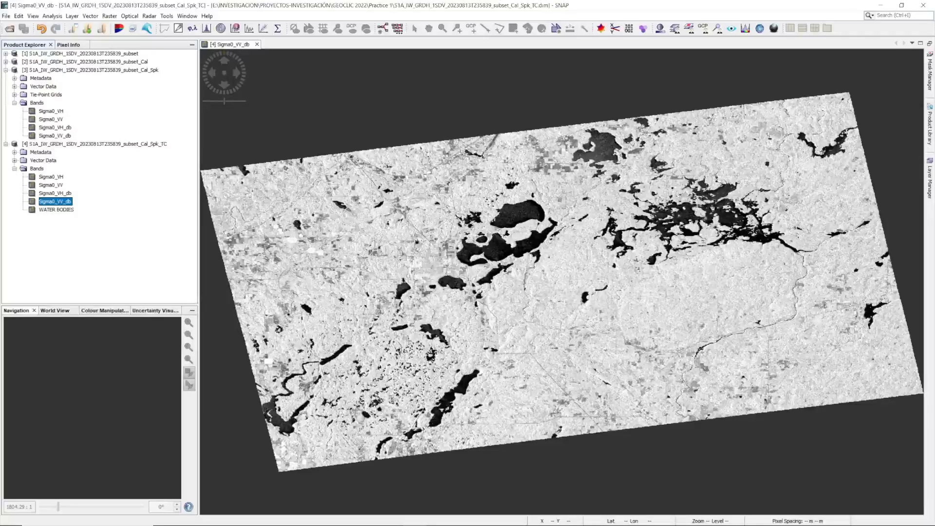
Display the converted WATER BODIES band and examine the lakes in the mask up close.
double_click(57, 209)
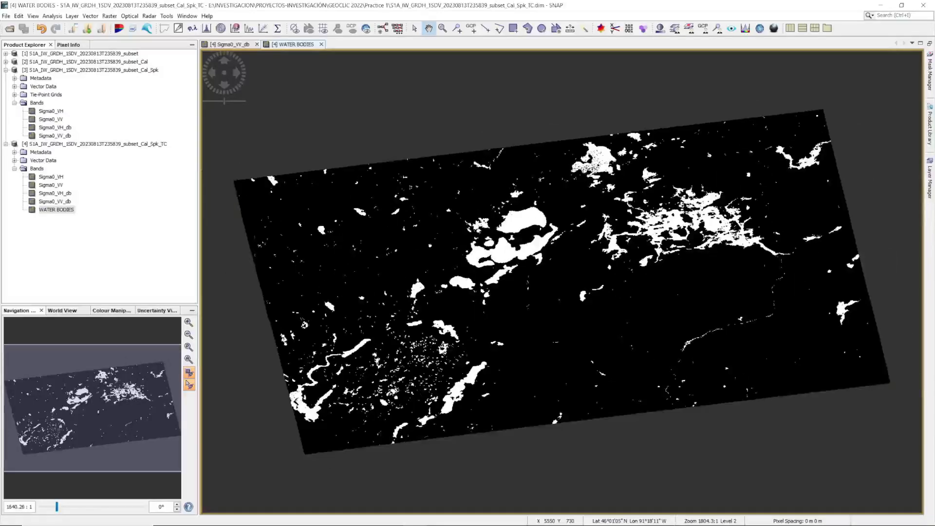
scroll(584, 178, up, 8)
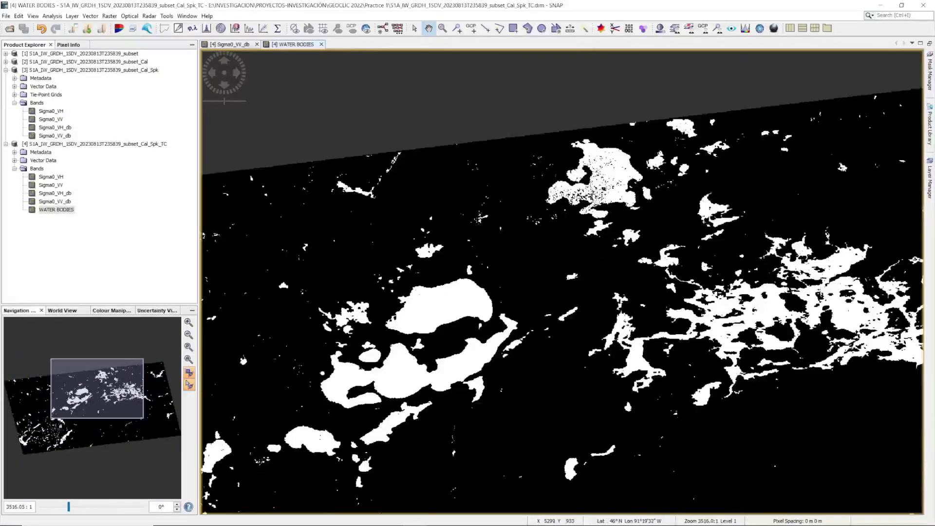
drag(765, 204, 681, 428)
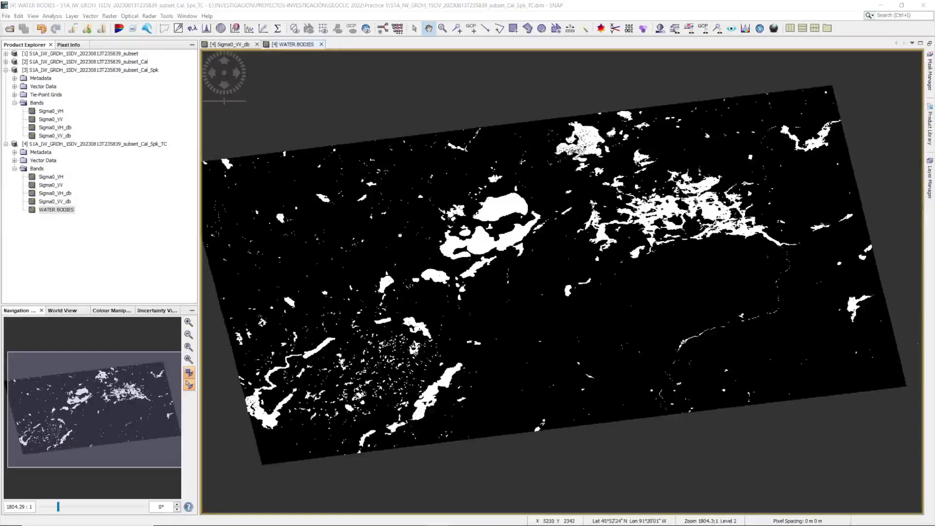
Export the WATER BODIES view as a full-scene, full-resolution GeoTIFF image into the Practice 1 folder.
right_click(569, 259)
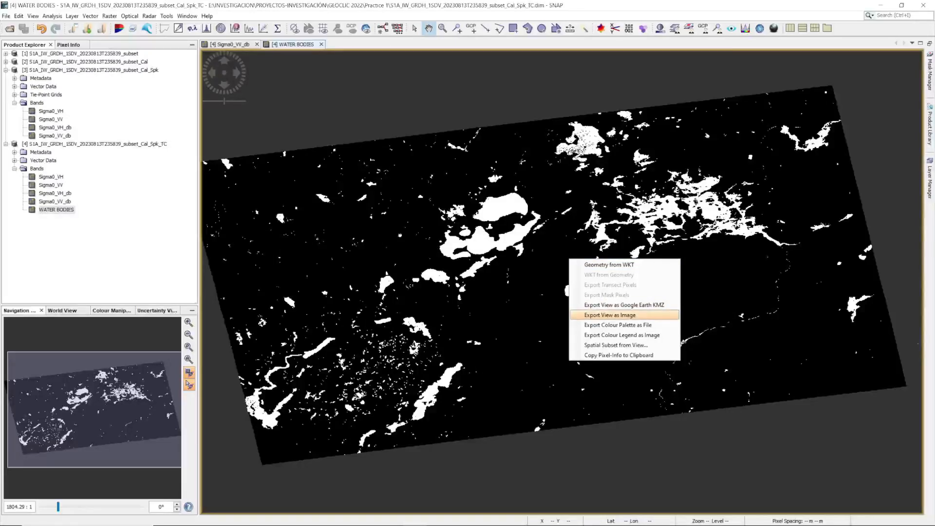
click(610, 314)
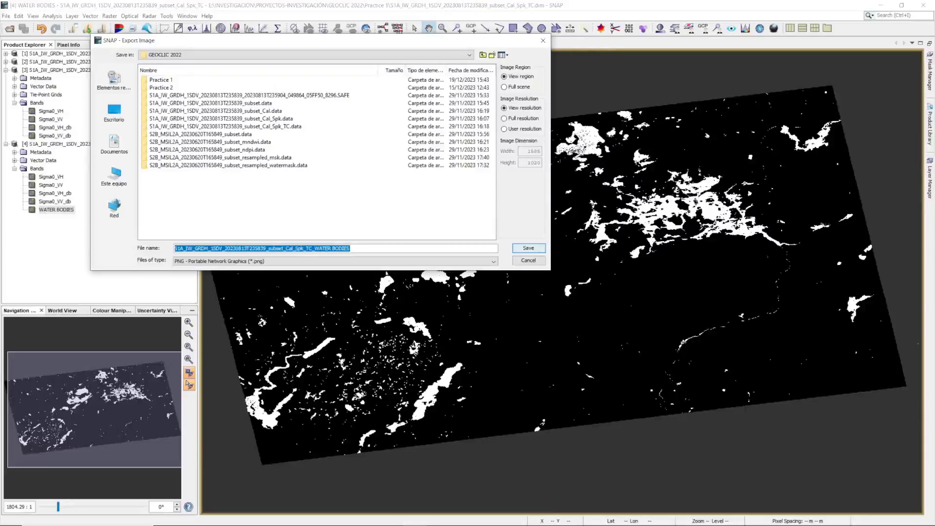
double_click(160, 80)
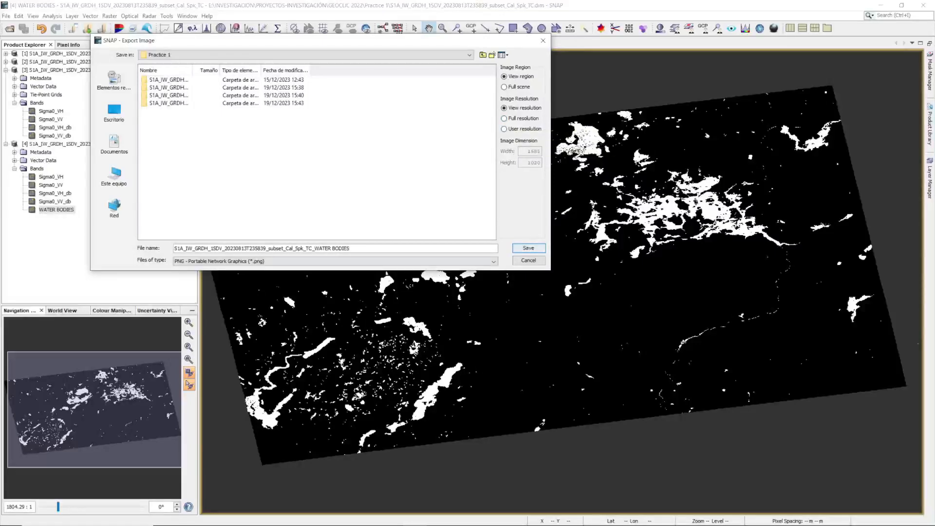
click(251, 261)
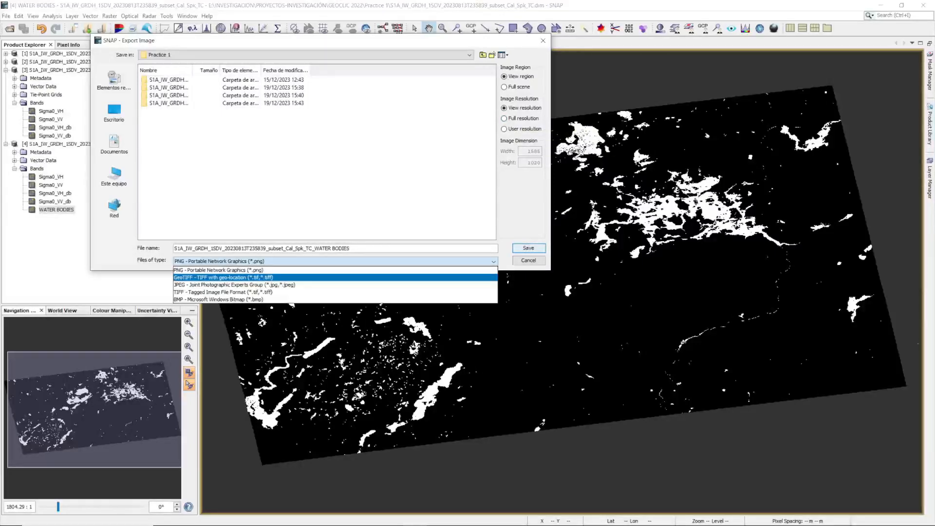
click(223, 277)
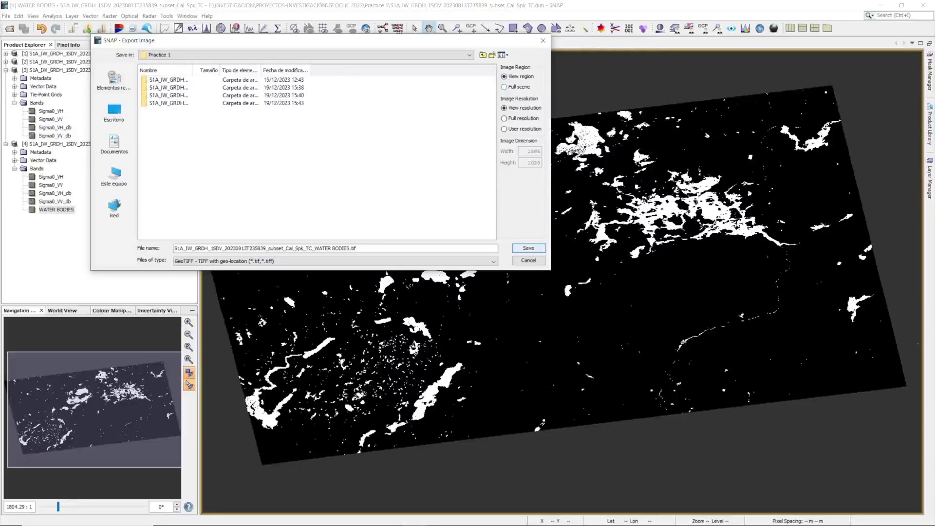
click(517, 87)
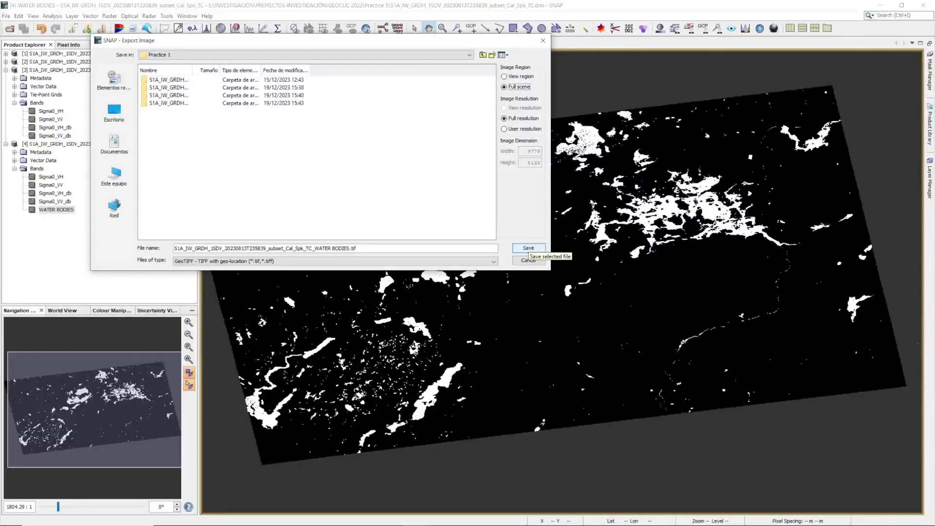
click(528, 248)
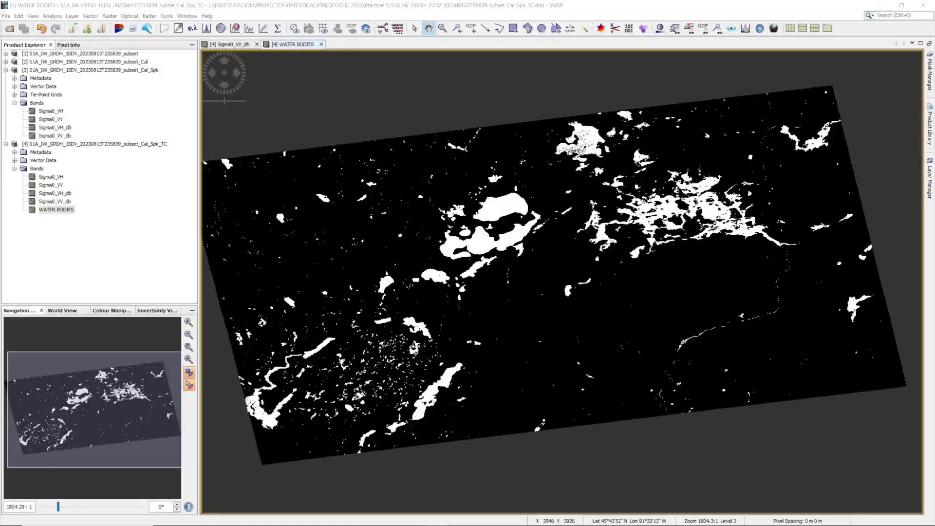
Switch to QGIS and load the exported water bodies GeoTIFF from the Practice 1 folder as a raster layer.
click(278, 516)
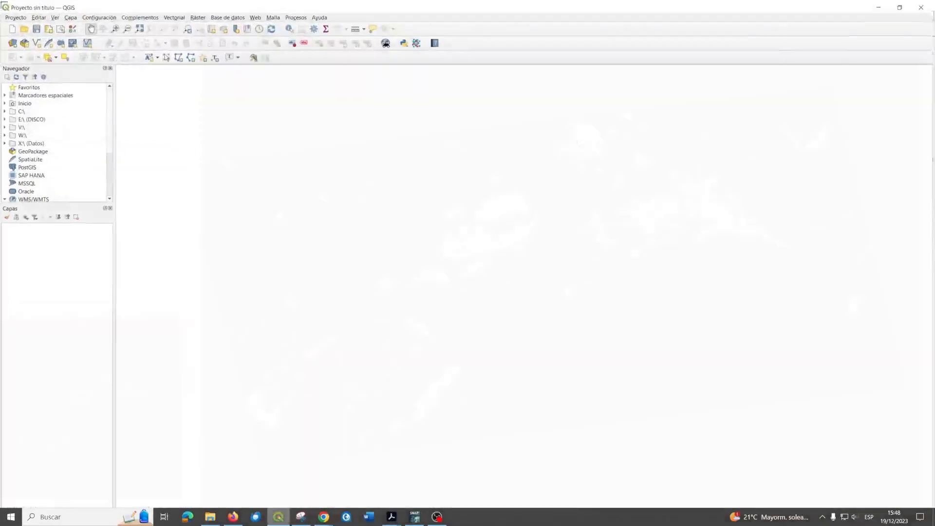
click(210, 517)
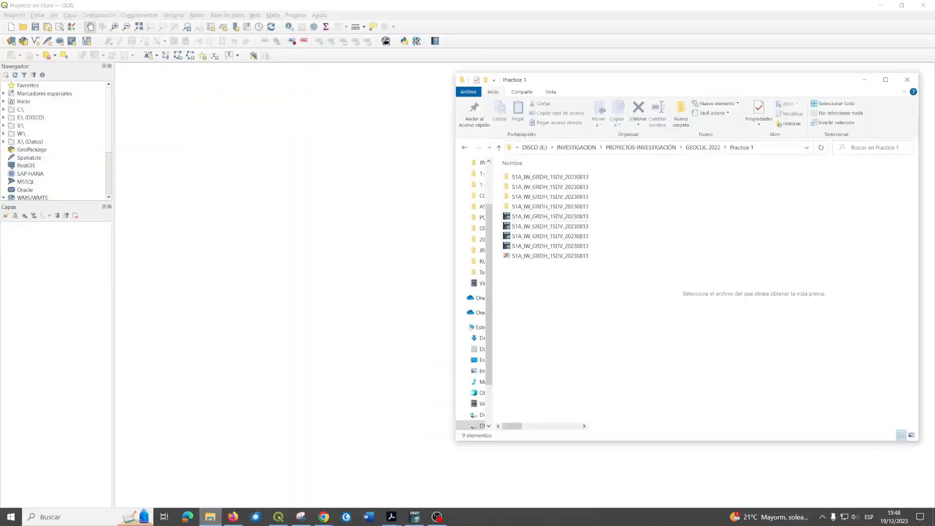
click(550, 256)
mouse_move(550, 256)
mouse_down()
mouse_move(378, 256)
mouse_move(59, 288)
mouse_up()
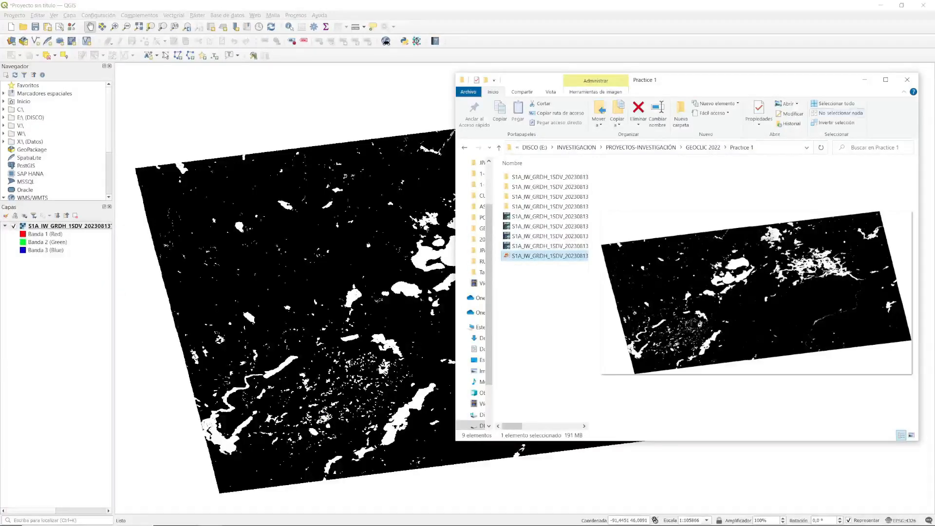
click(865, 79)
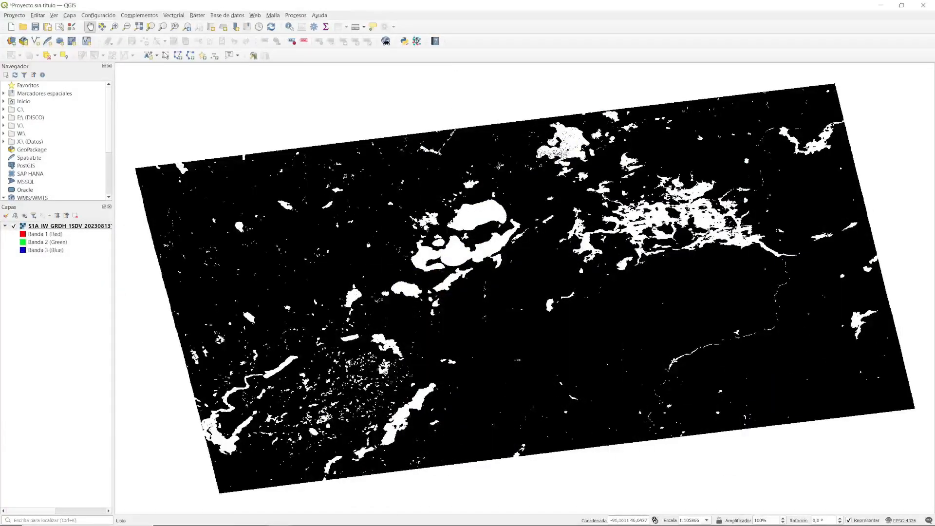
scroll(438, 243, down, 1)
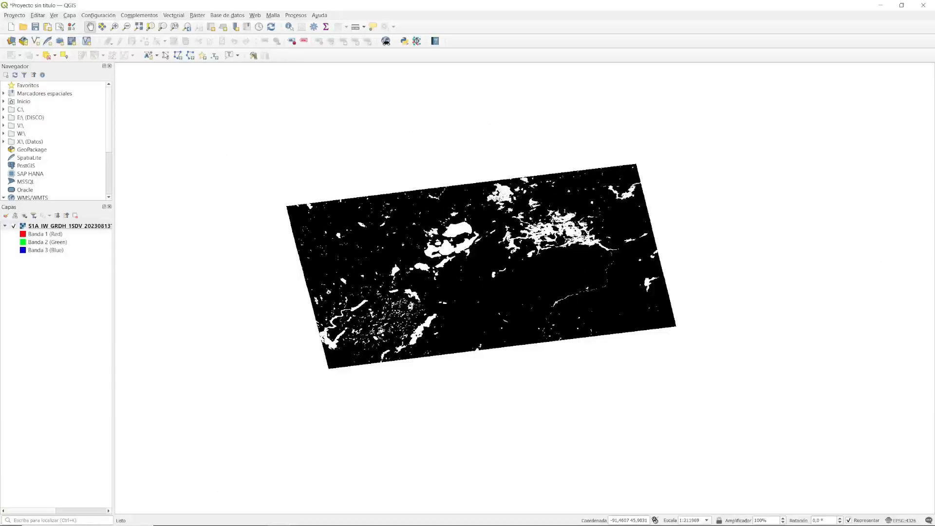